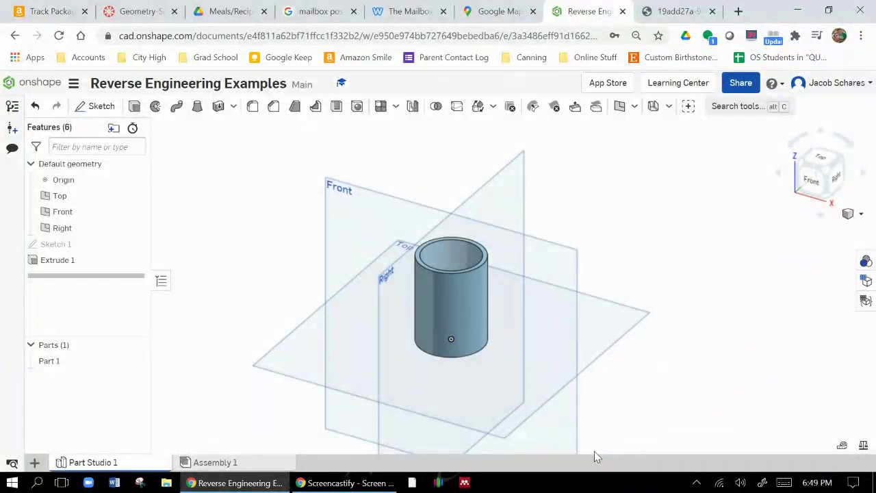
Step: After checking the flashlight reference image, create a new Part Studio
{"action": "left_click", "coordinate": [688, 9]}
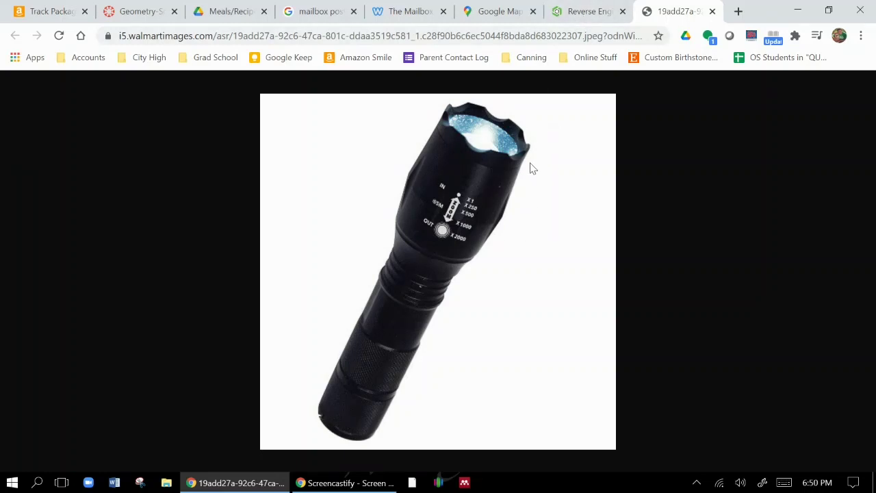
{"action": "left_click", "coordinate": [584, 10]}
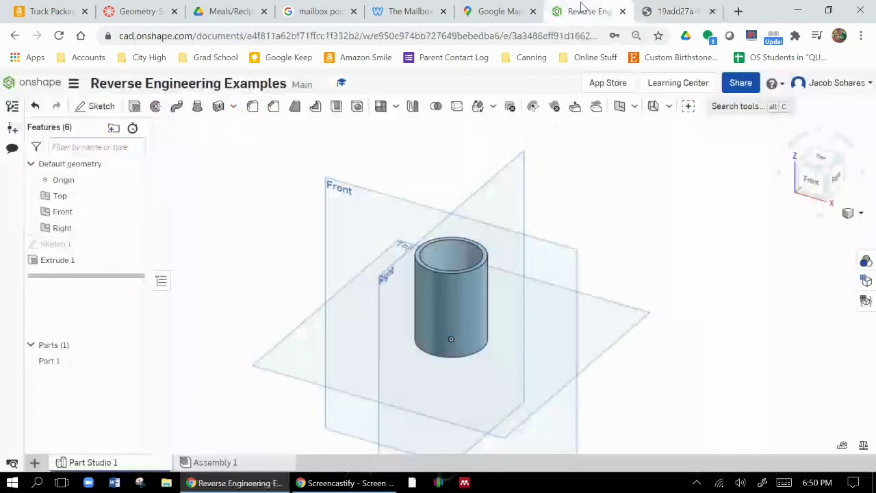
{"action": "left_click", "coordinate": [34, 463]}
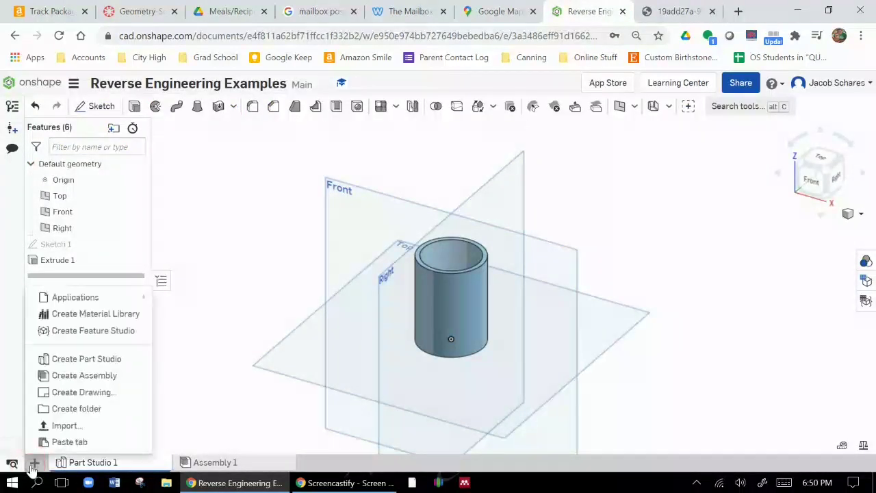
{"action": "left_click", "coordinate": [89, 362]}
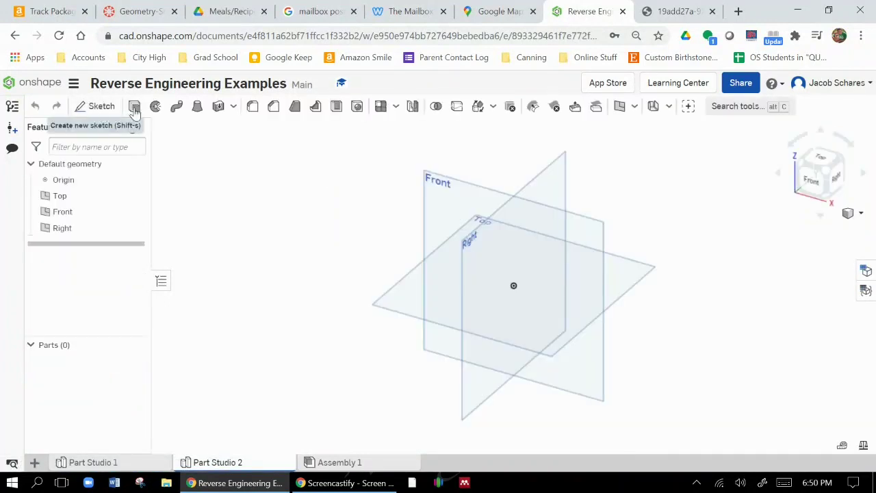
Step: Sketch a center-point rectangle around the origin on the Top plane
{"action": "key", "text": "shift+s"}
{"action": "left_click", "coordinate": [387, 303]}
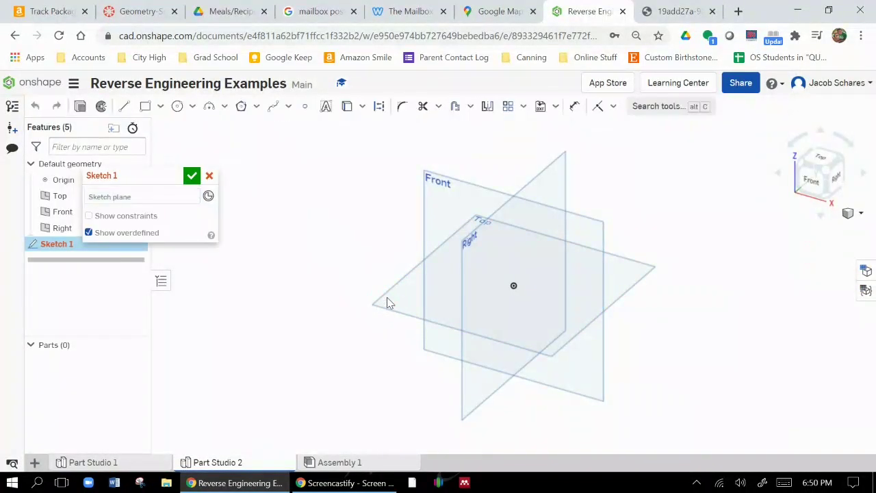
{"action": "left_click", "coordinate": [146, 106]}
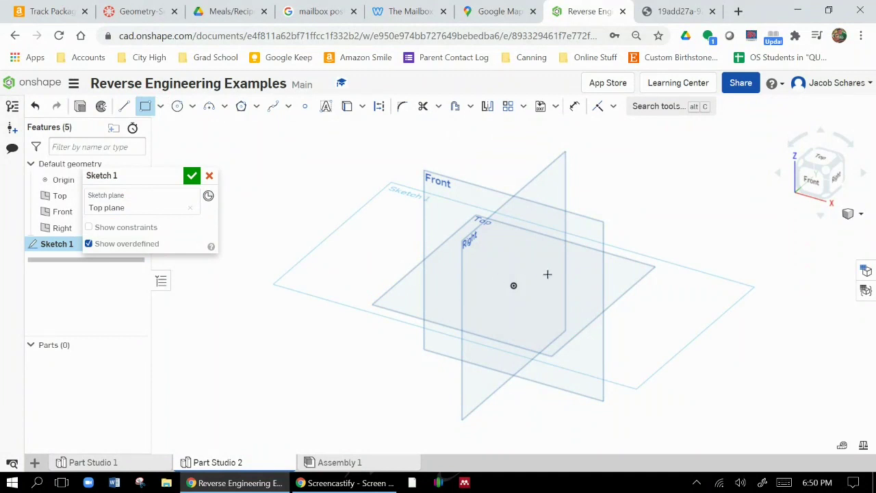
{"action": "left_click", "coordinate": [513, 285]}
{"action": "left_click", "coordinate": [575, 273]}
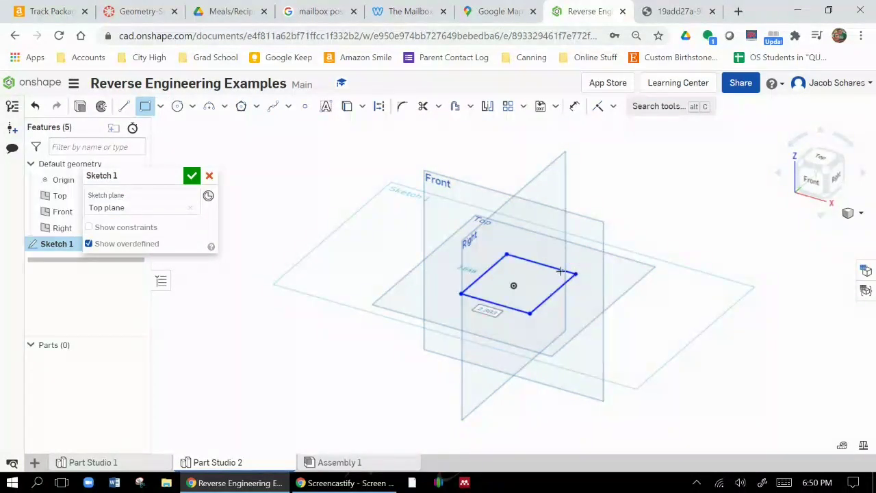
Step: Extrude the rectangle upward into a tall block
{"action": "left_click", "coordinate": [77, 110]}
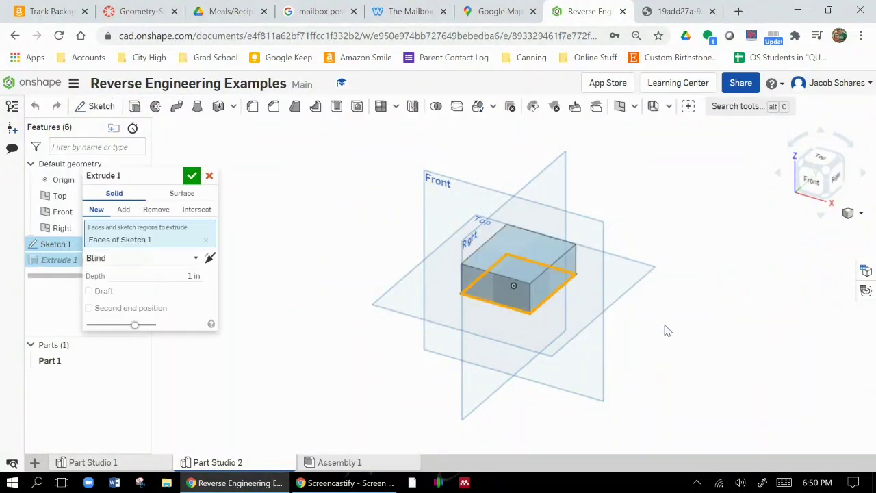
{"action": "left_click_drag", "start_coordinate": [519, 231], "coordinate": [537, 132]}
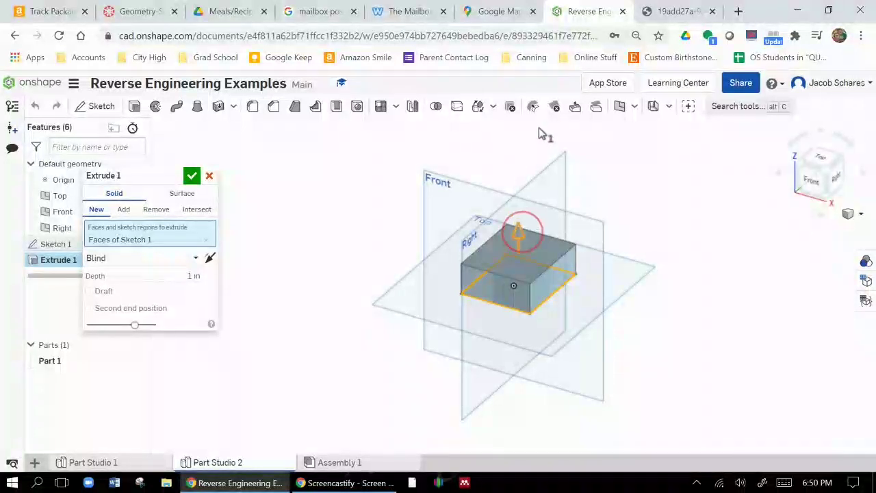
{"action": "left_click", "coordinate": [192, 176]}
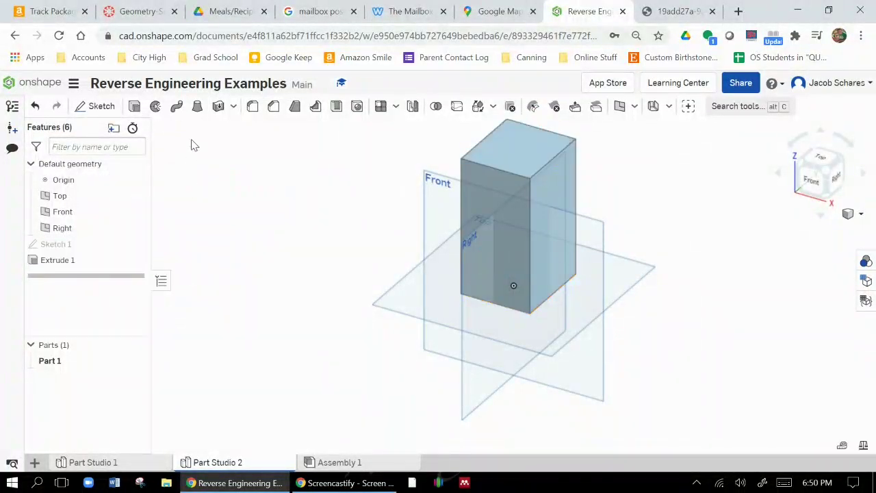
Step: Add the word 'Text' in a text box on the block's front face and shift it left
{"action": "left_click", "coordinate": [87, 105]}
{"action": "left_click", "coordinate": [492, 204]}
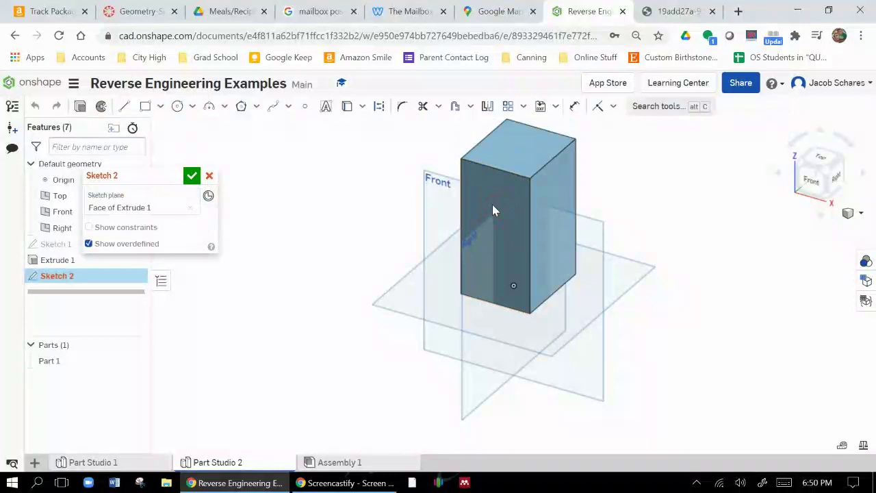
{"action": "left_click", "coordinate": [326, 106]}
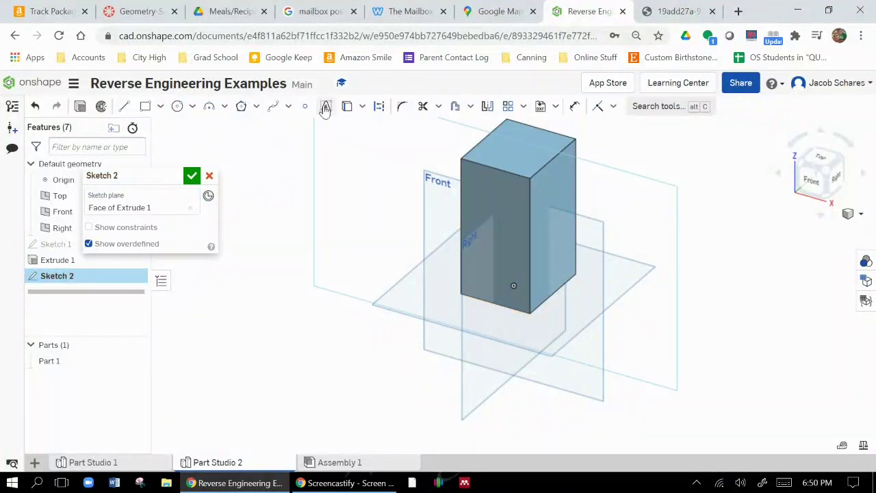
{"action": "left_click_drag", "start_coordinate": [470, 174], "coordinate": [520, 219]}
{"action": "type", "text": "Te"}
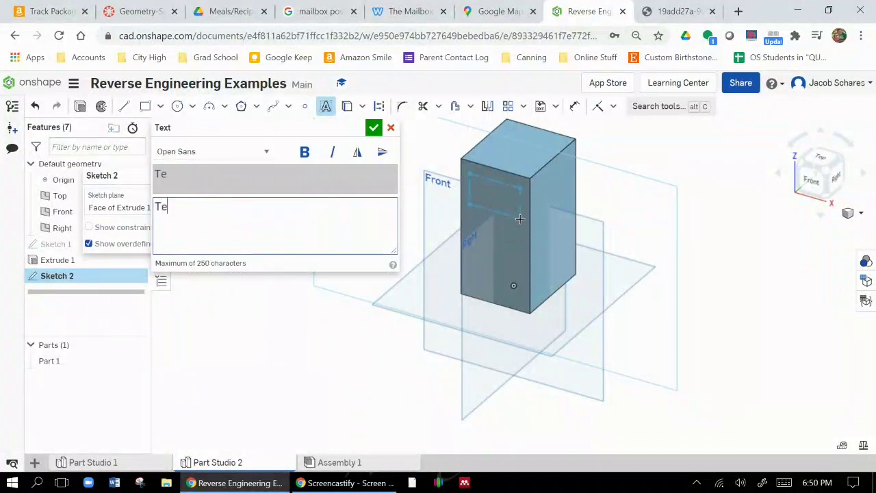
{"action": "type", "text": "st"}
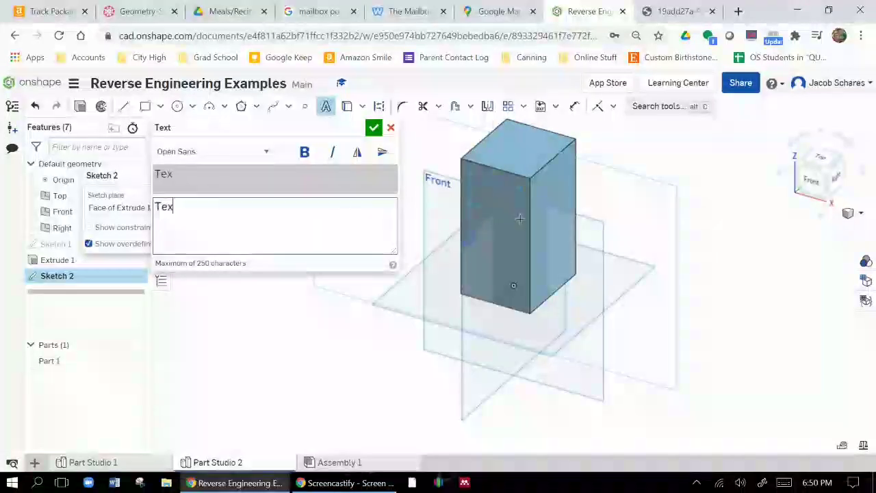
{"action": "key", "text": "Return"}
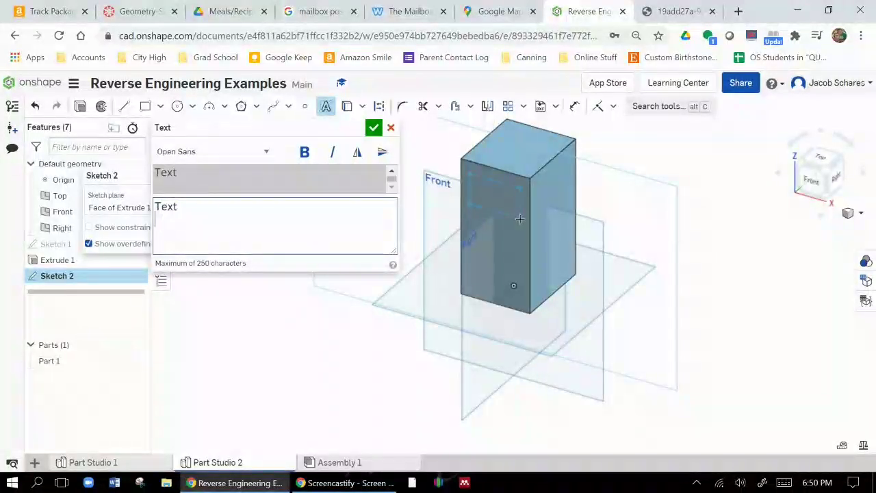
{"action": "left_click", "coordinate": [374, 127]}
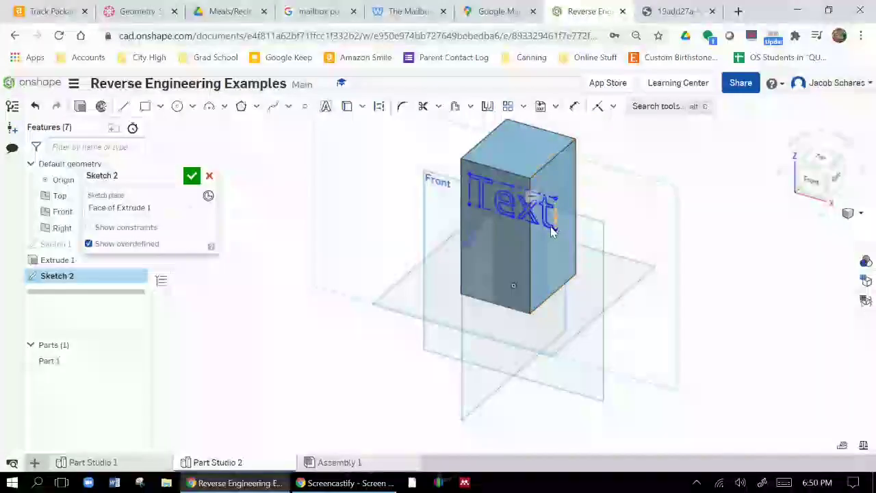
{"action": "mouse_move", "coordinate": [553, 227]}
{"action": "left_mouse_down"}
{"action": "mouse_move", "coordinate": [521, 216]}
{"action": "mouse_move", "coordinate": [541, 229]}
{"action": "left_mouse_up"}
Step: Dimension the text width to 1.5 and finish the sketch
{"action": "left_click", "coordinate": [573, 107]}
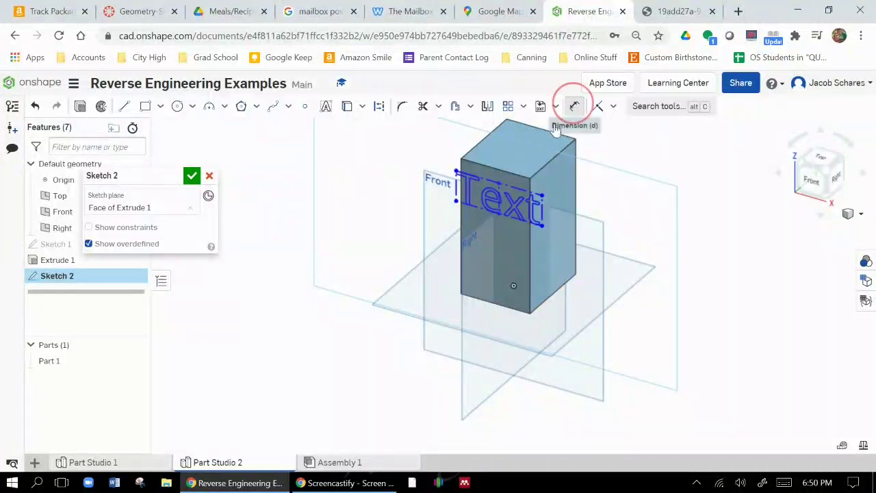
{"action": "left_click", "coordinate": [482, 211]}
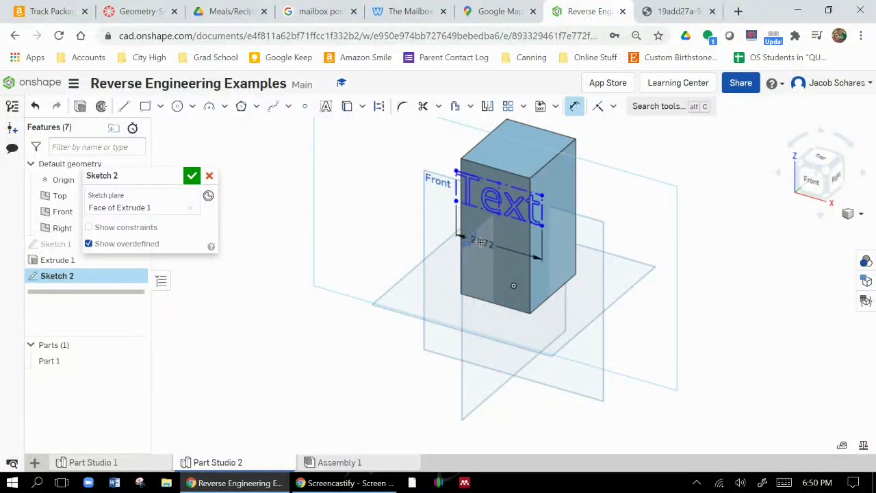
{"action": "left_click", "coordinate": [481, 249]}
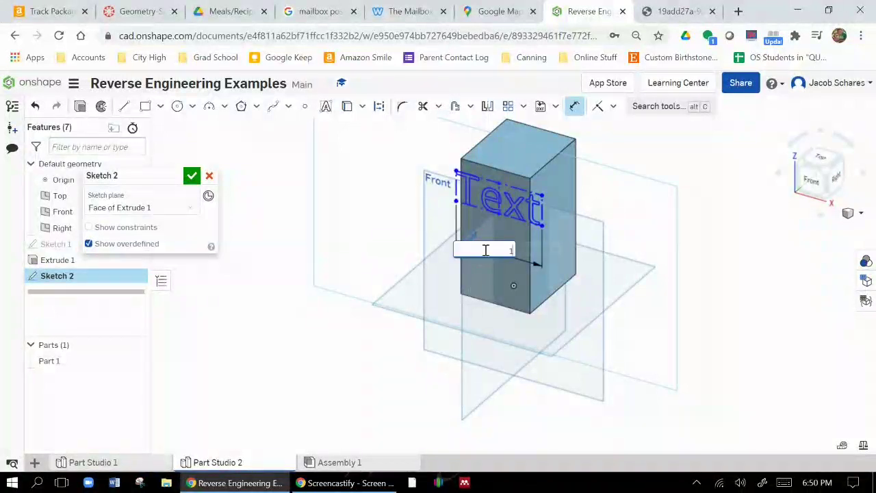
{"action": "type", "text": "1.5"}
{"action": "key", "text": "Return"}
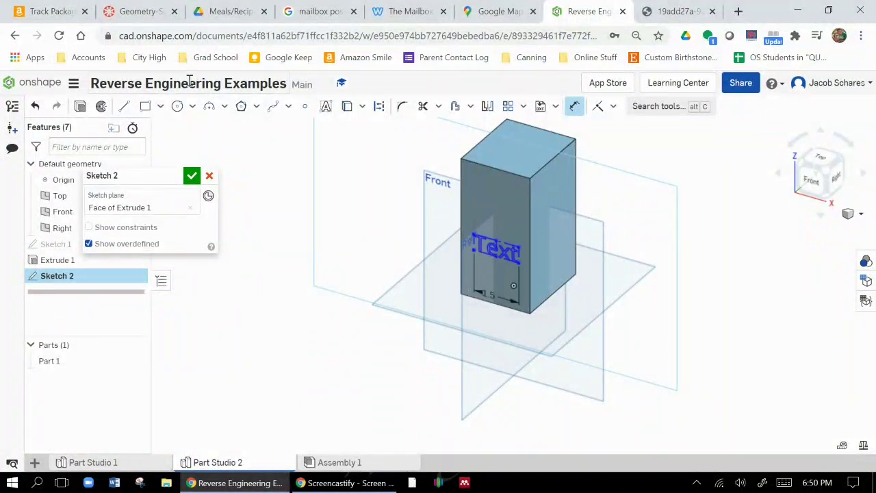
{"action": "left_click", "coordinate": [192, 177]}
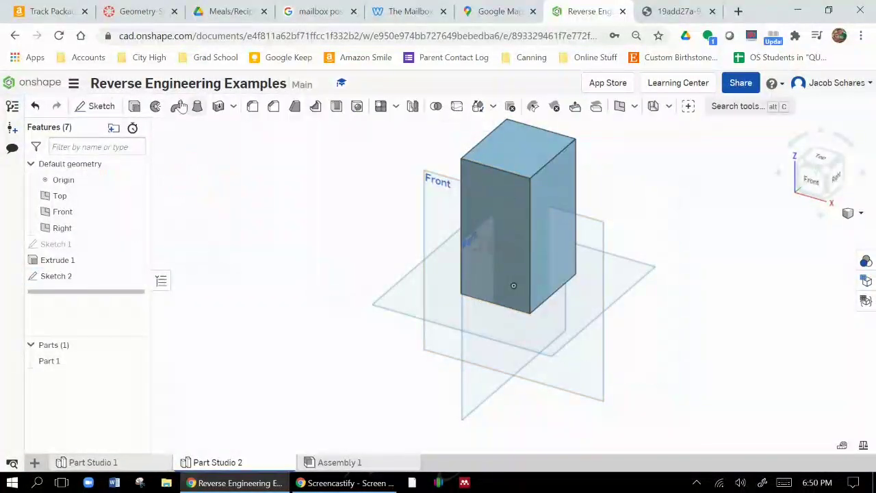
Step: Extrude the sketch text 0.1 in with a Blind end type
{"action": "left_click", "coordinate": [135, 106]}
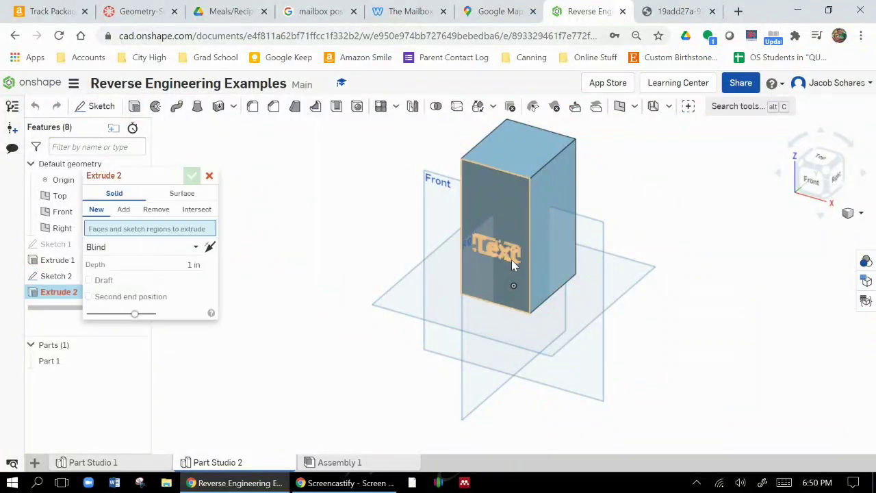
{"action": "scroll", "coordinate": [511, 259], "scroll_direction": "up", "scroll_amount": 3}
{"action": "left_click", "coordinate": [503, 250]}
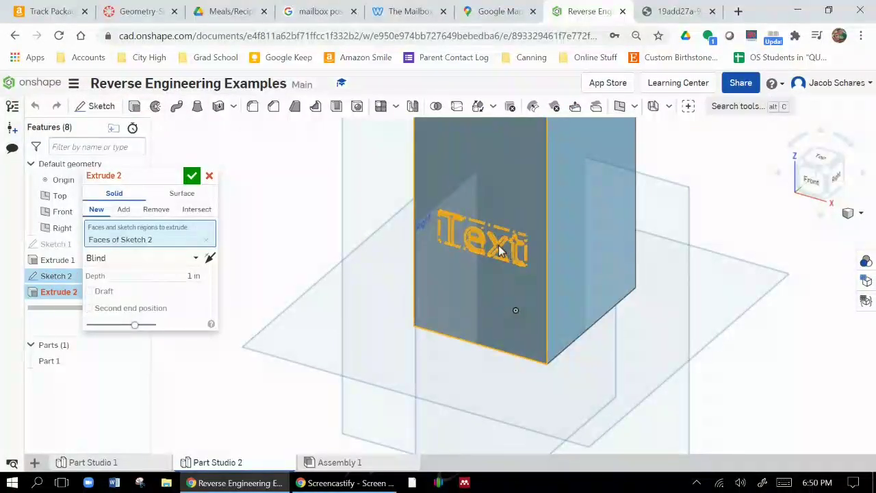
{"action": "left_click", "coordinate": [195, 276]}
{"action": "type", "text": "0.1"}
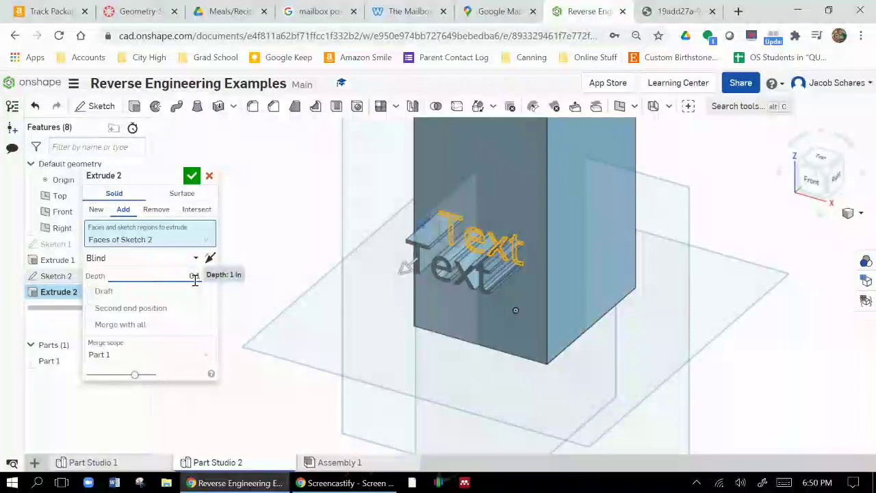
{"action": "left_click", "coordinate": [154, 257]}
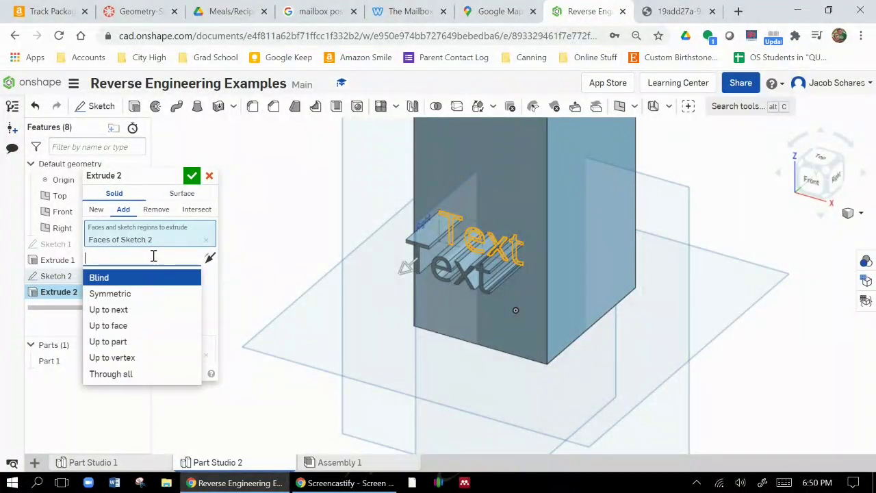
{"action": "left_click", "coordinate": [192, 175]}
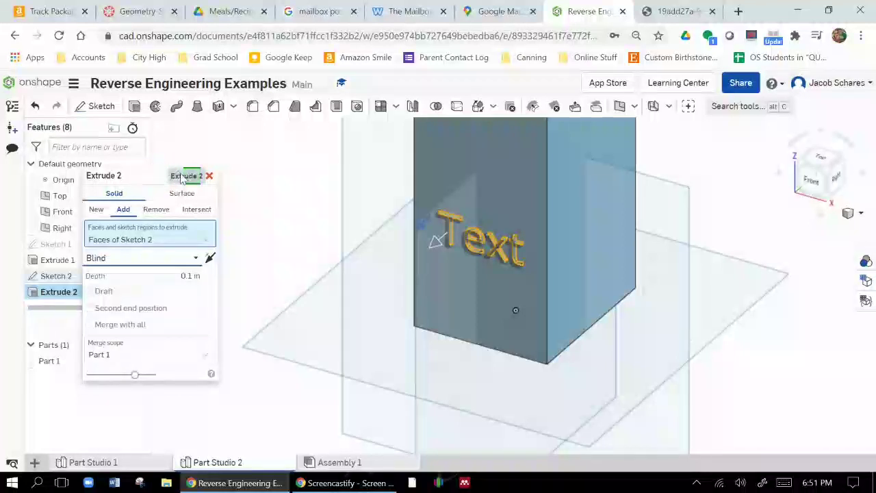
{"action": "left_click", "coordinate": [191, 175]}
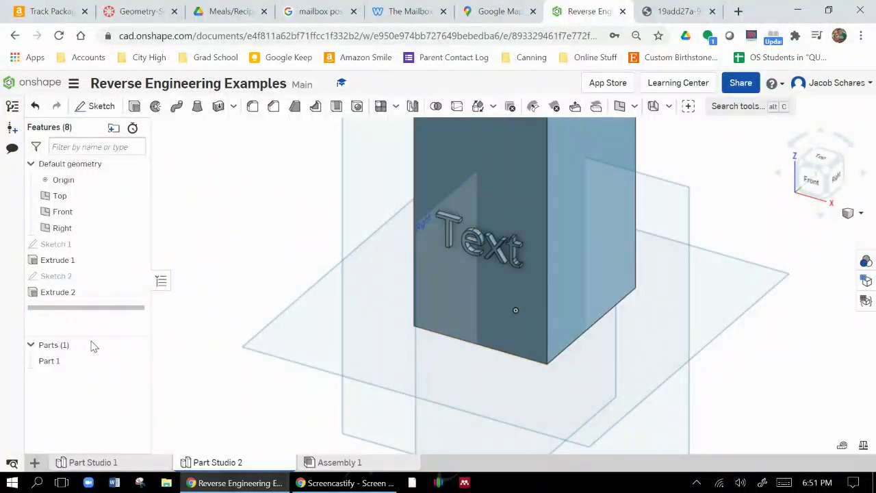
Step: Edit Extrude 2 to flip direction and Remove, engraving the text into the block
{"action": "double_click", "coordinate": [70, 293]}
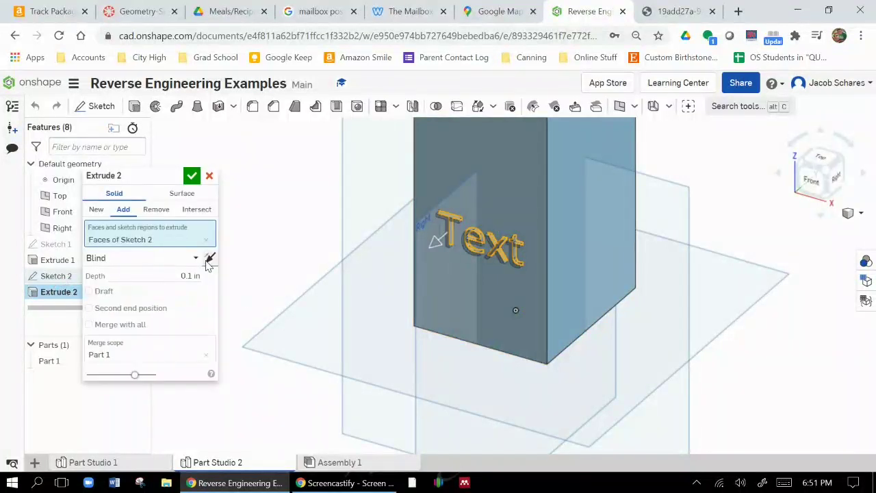
{"action": "left_click", "coordinate": [209, 259]}
{"action": "left_click", "coordinate": [157, 210]}
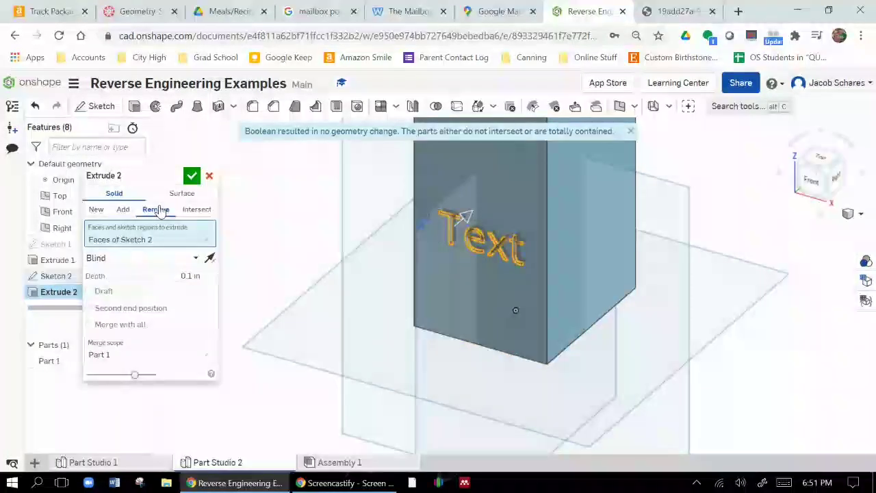
{"action": "left_click", "coordinate": [191, 176]}
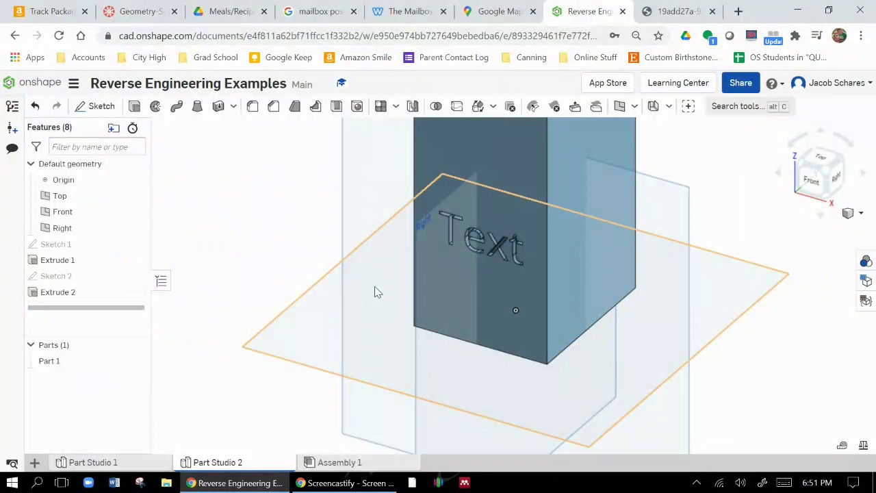
Step: Delete the Extrude 2 feature from the feature list
{"action": "right_click", "coordinate": [80, 296]}
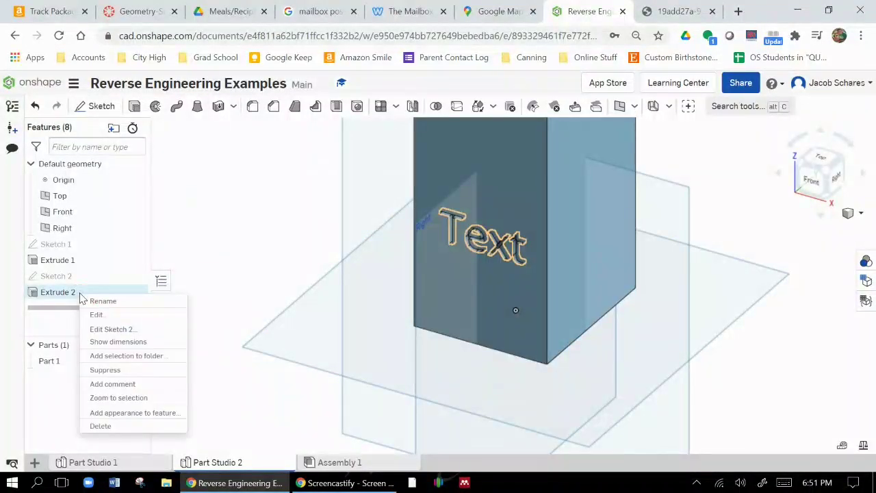
{"action": "left_click", "coordinate": [101, 426]}
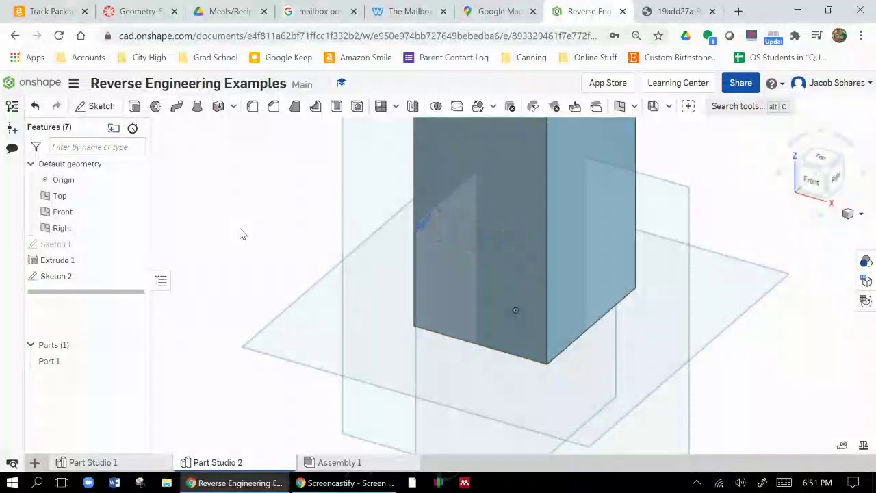
Step: Extrude the Sketch 2 text regions 0.01 in off the block's front face
{"action": "double_click", "coordinate": [73, 276]}
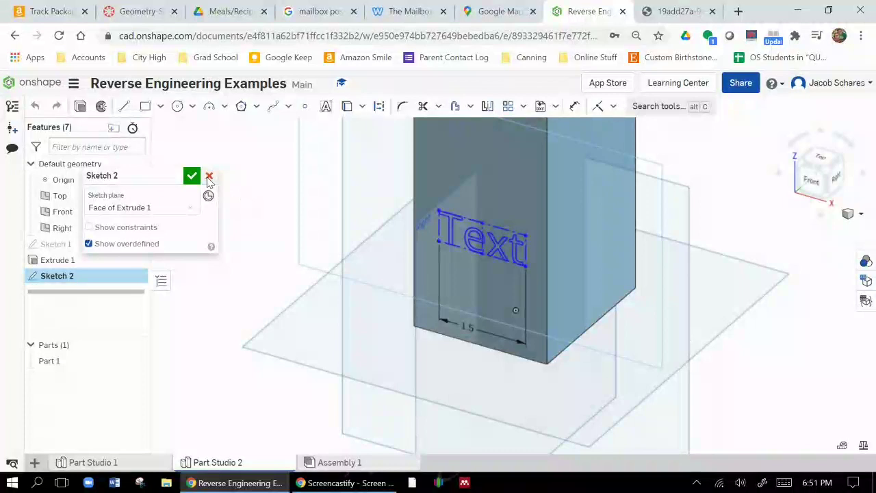
{"action": "left_click", "coordinate": [210, 176]}
{"action": "left_click", "coordinate": [134, 109]}
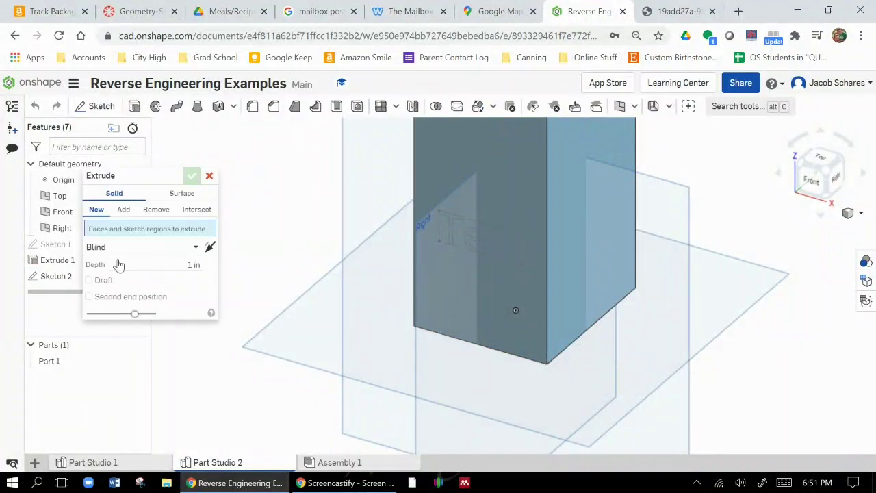
{"action": "left_click", "coordinate": [449, 228]}
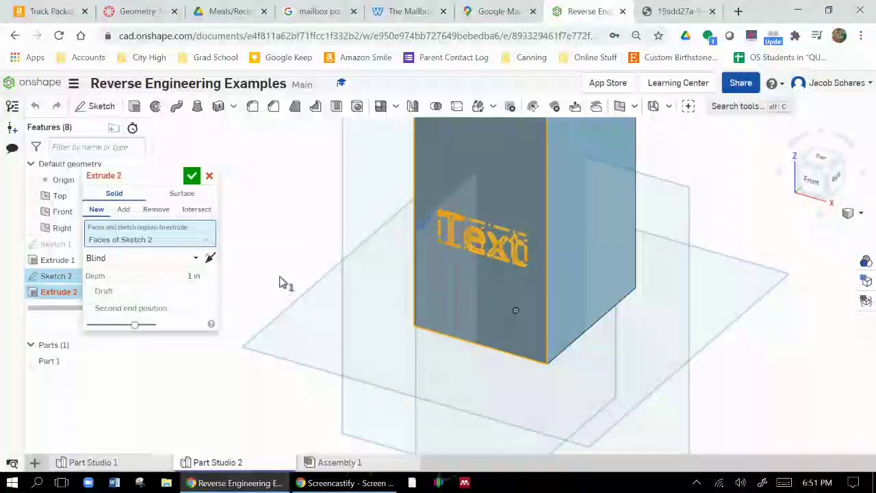
{"action": "left_click", "coordinate": [194, 274]}
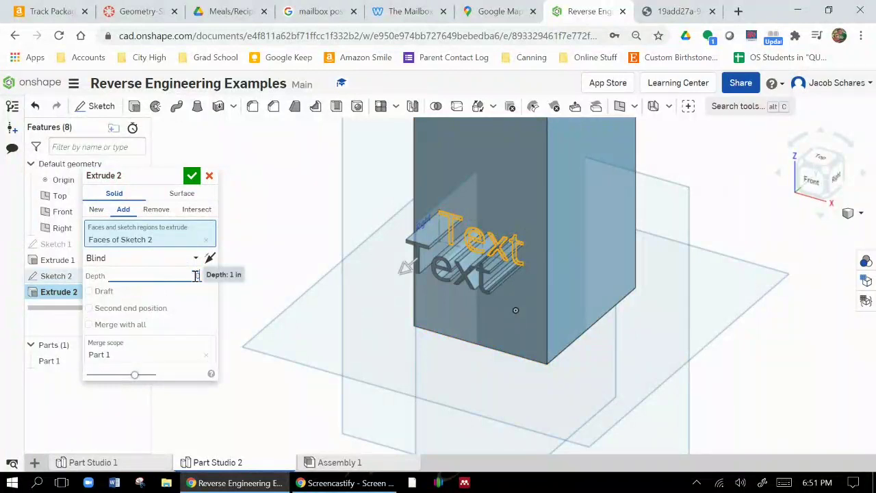
{"action": "type", "text": "0.0"}
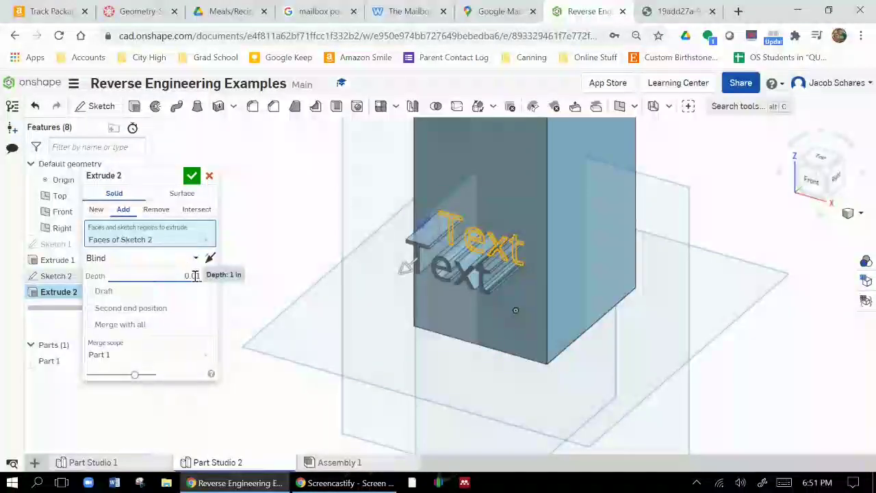
{"action": "type", "text": "1"}
{"action": "key", "text": "Return"}
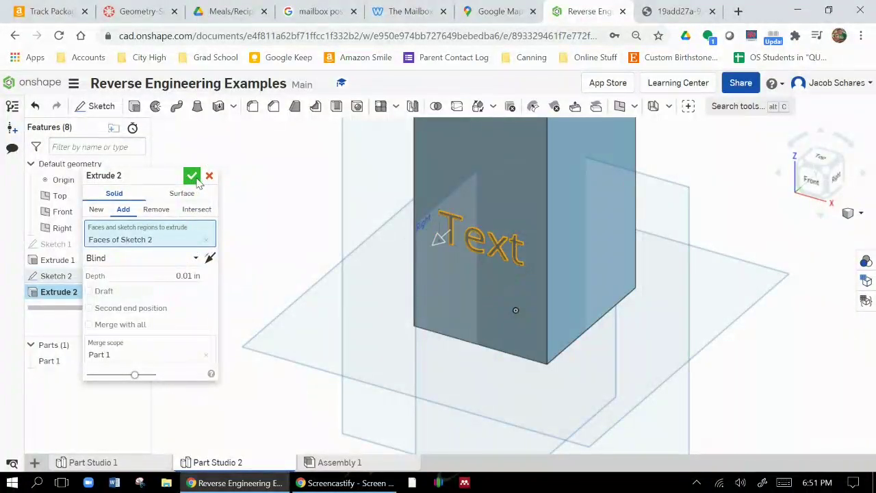
{"action": "left_click", "coordinate": [192, 178]}
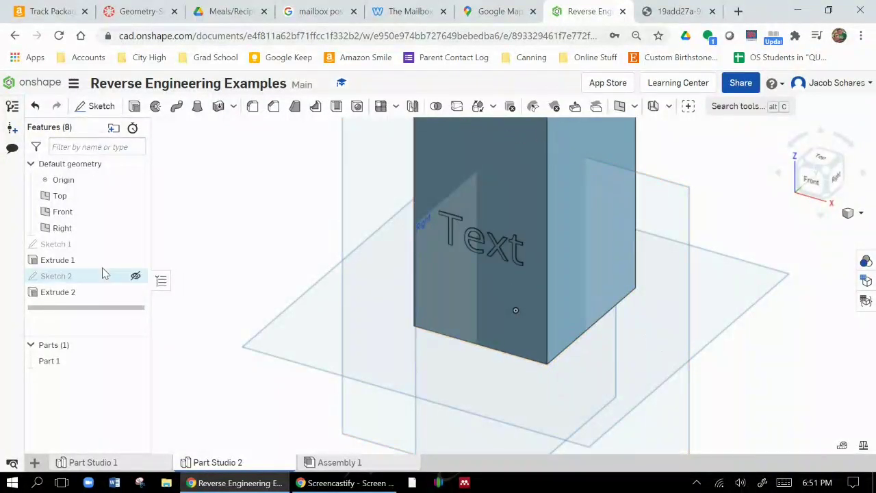
Step: Give the Extrude 2 lettering a black appearance
{"action": "right_click", "coordinate": [71, 292]}
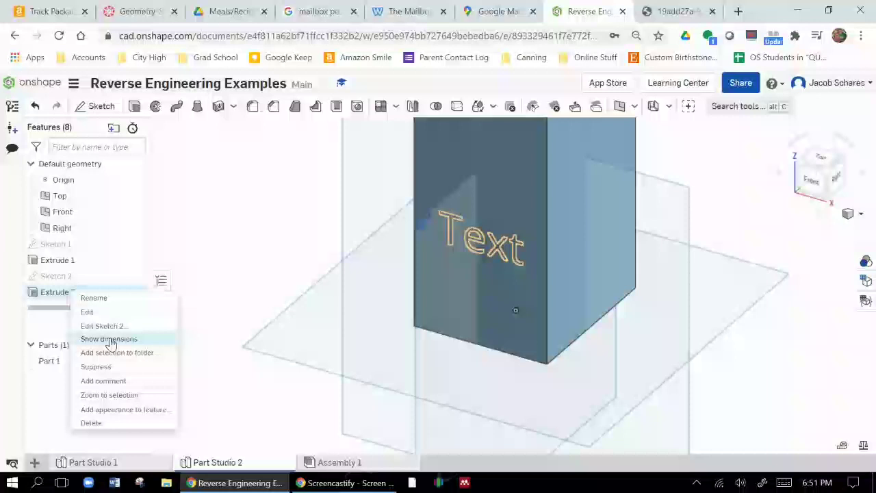
{"action": "left_click", "coordinate": [139, 411]}
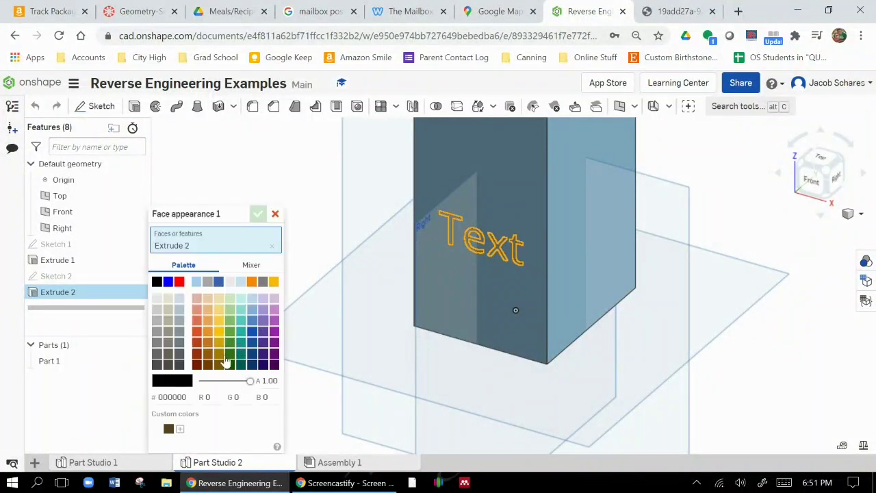
{"action": "left_click", "coordinate": [157, 282]}
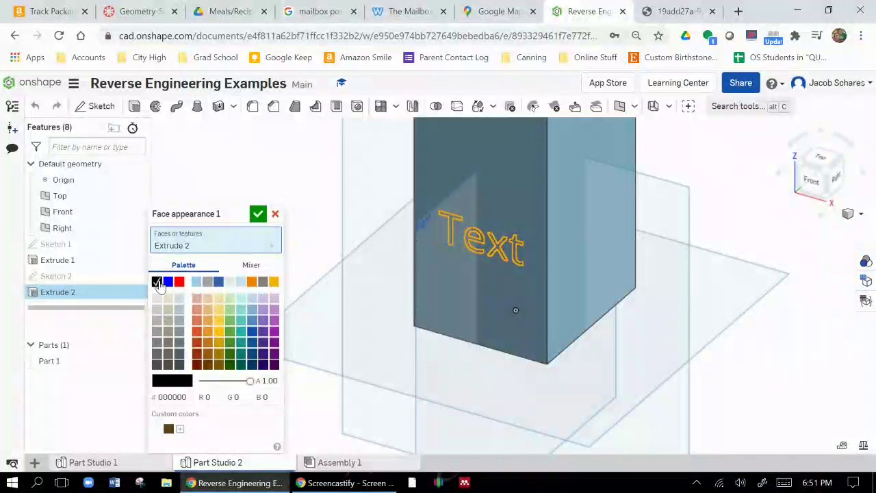
{"action": "left_click", "coordinate": [257, 215]}
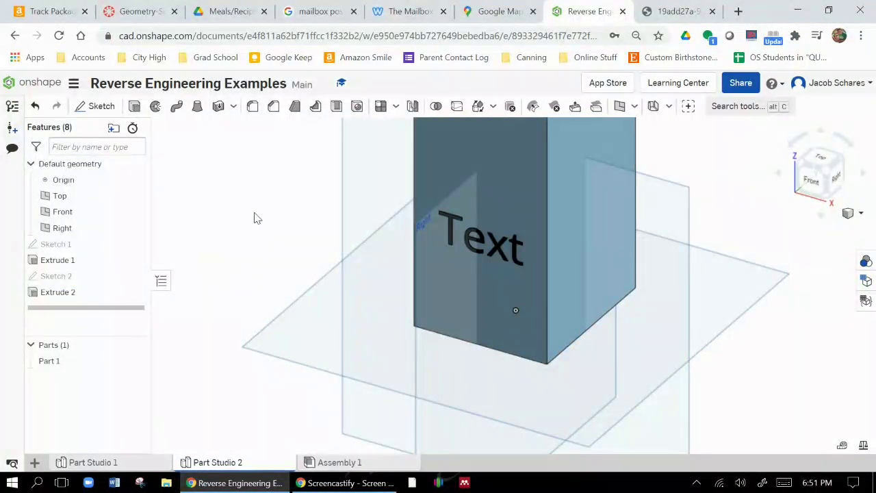
Step: In Part Studio 1, start a plane referencing the Front, Right and Top planes, then cancel it
{"action": "left_click", "coordinate": [133, 464]}
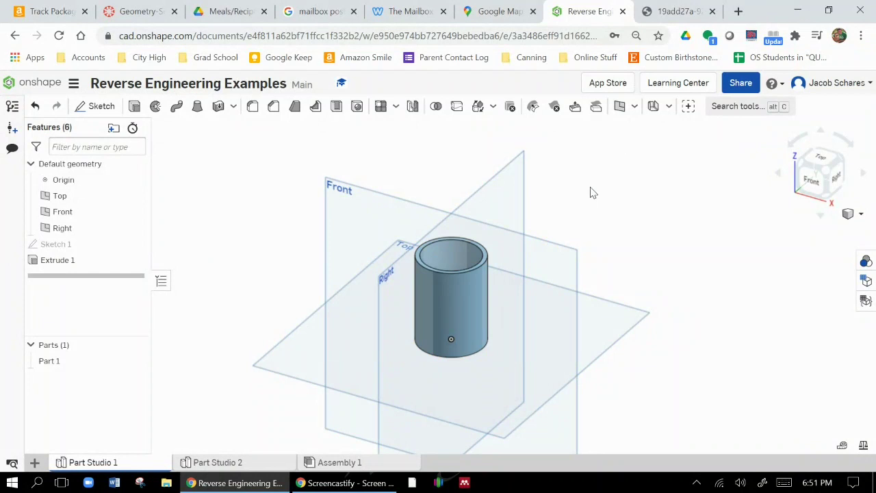
{"action": "left_click", "coordinate": [621, 106]}
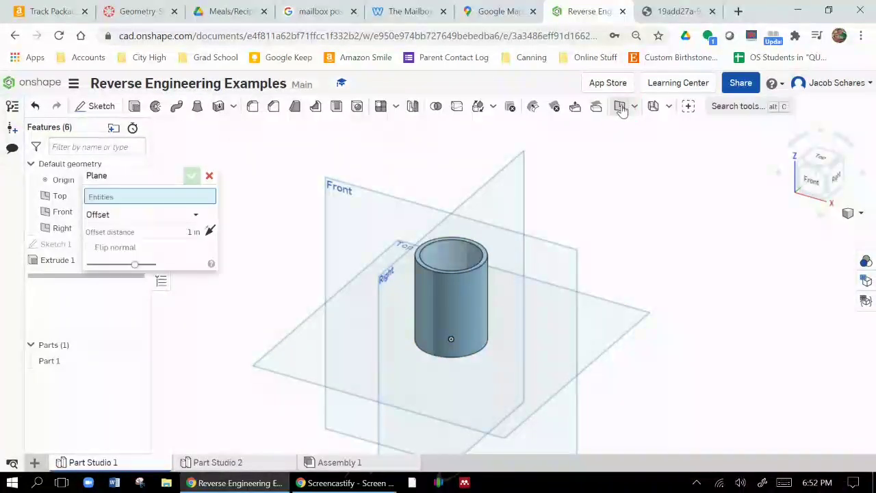
{"action": "left_click", "coordinate": [334, 189]}
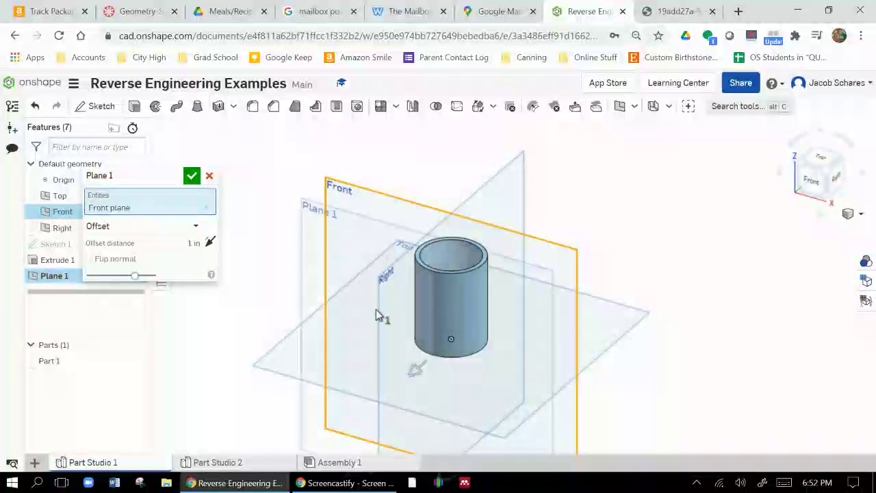
{"action": "left_click_drag", "start_coordinate": [414, 373], "coordinate": [383, 413]}
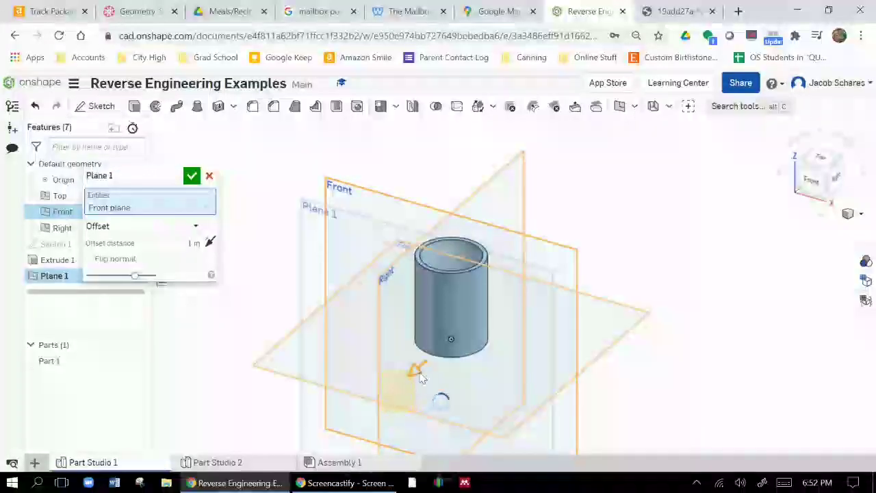
{"action": "left_click", "coordinate": [837, 180]}
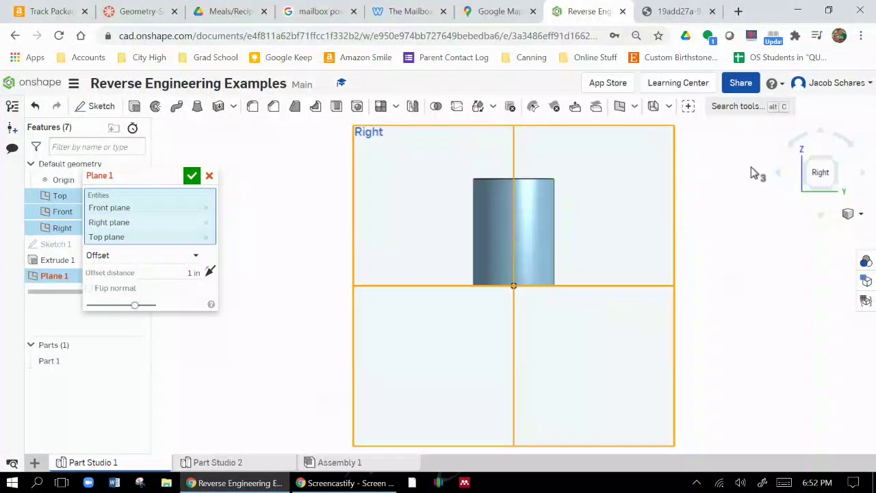
{"action": "left_click_drag", "start_coordinate": [756, 173], "coordinate": [794, 193]}
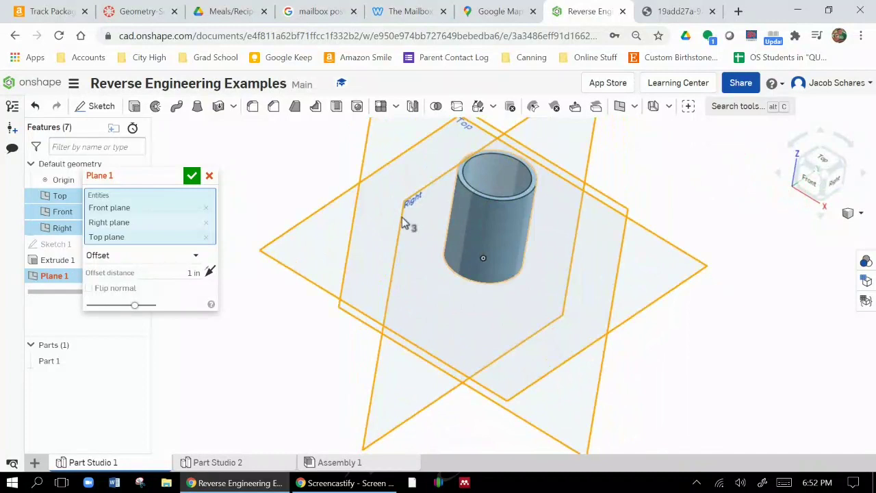
{"action": "left_click", "coordinate": [210, 175]}
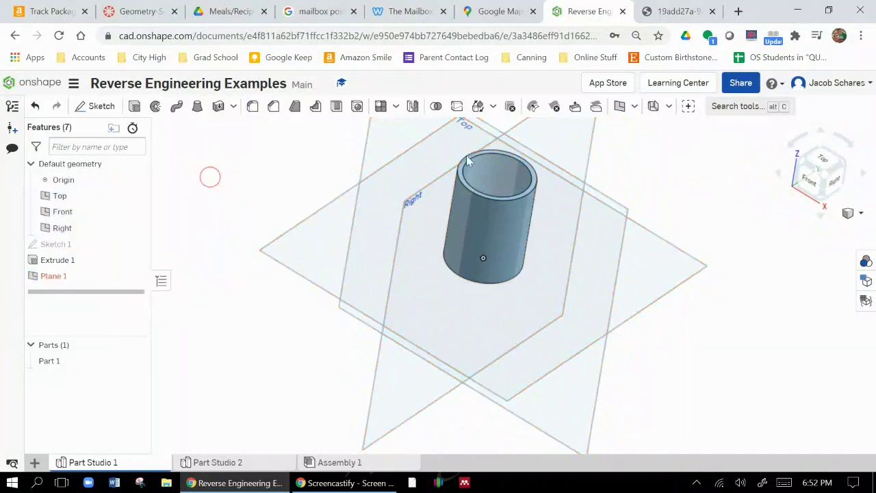
{"action": "left_click", "coordinate": [834, 179]}
Step: Create Plane 1 offset 1 in from the Front plane and check it from the right
{"action": "left_click", "coordinate": [620, 106]}
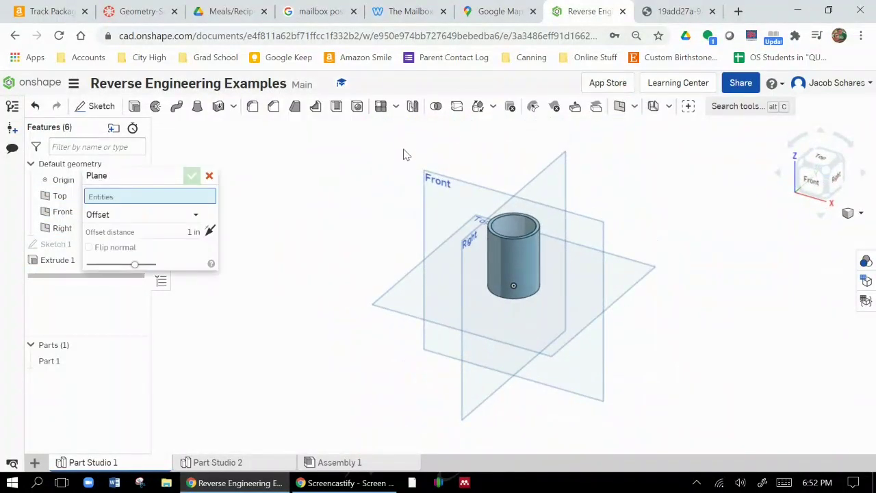
{"action": "left_click", "coordinate": [427, 179]}
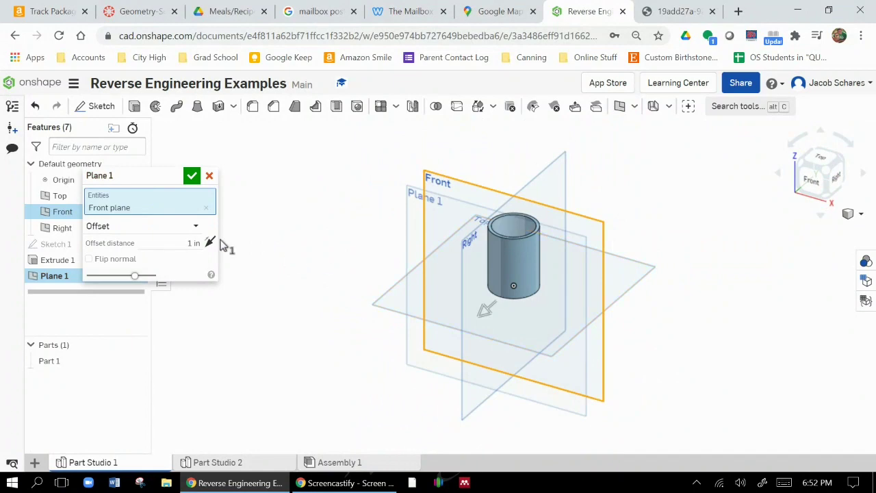
{"action": "left_click", "coordinate": [186, 242]}
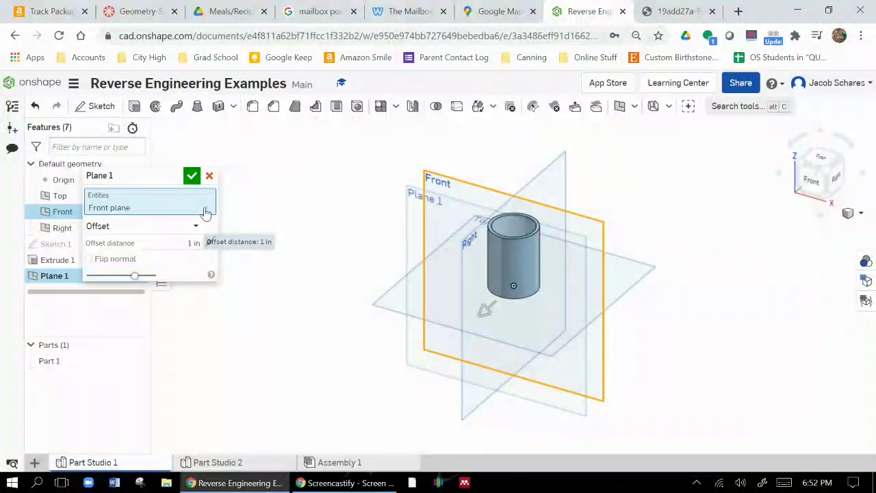
{"action": "left_click", "coordinate": [192, 176]}
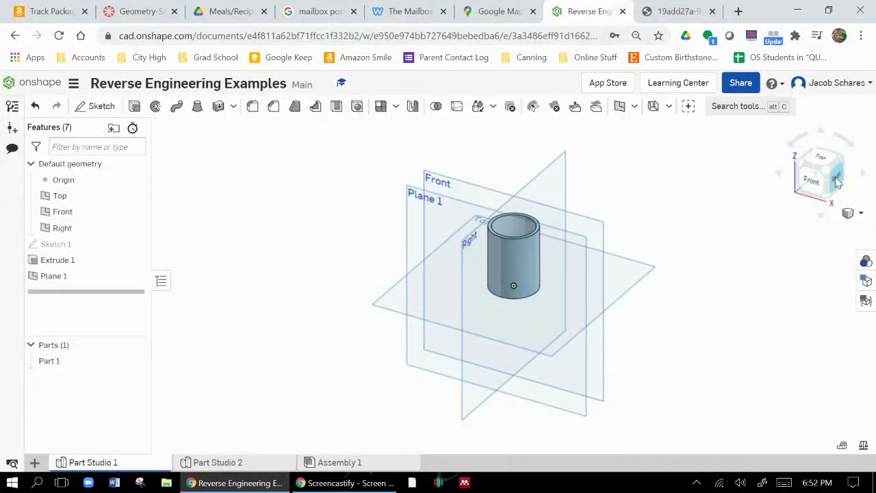
{"action": "left_click", "coordinate": [836, 178]}
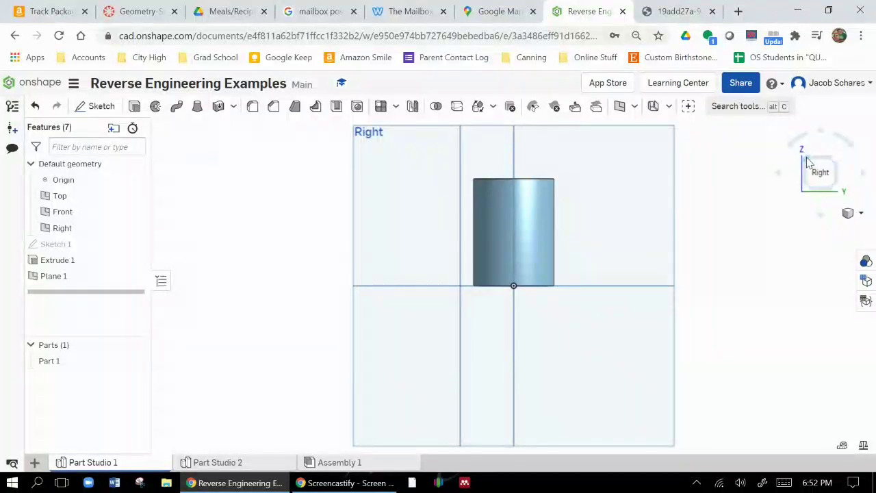
{"action": "left_click", "coordinate": [808, 163]}
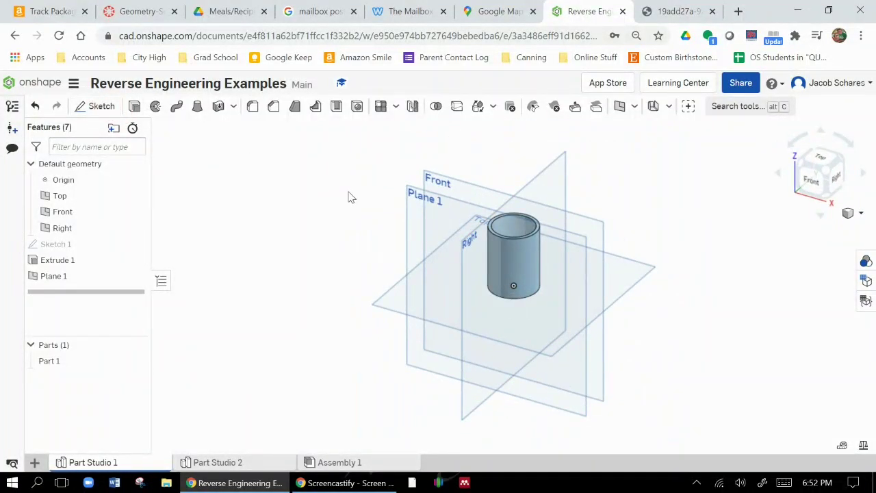
Step: Sketch the word 'Text' in a text box on the Front plane over the cylinder
{"action": "key", "text": "shift+s"}
{"action": "left_click", "coordinate": [424, 188]}
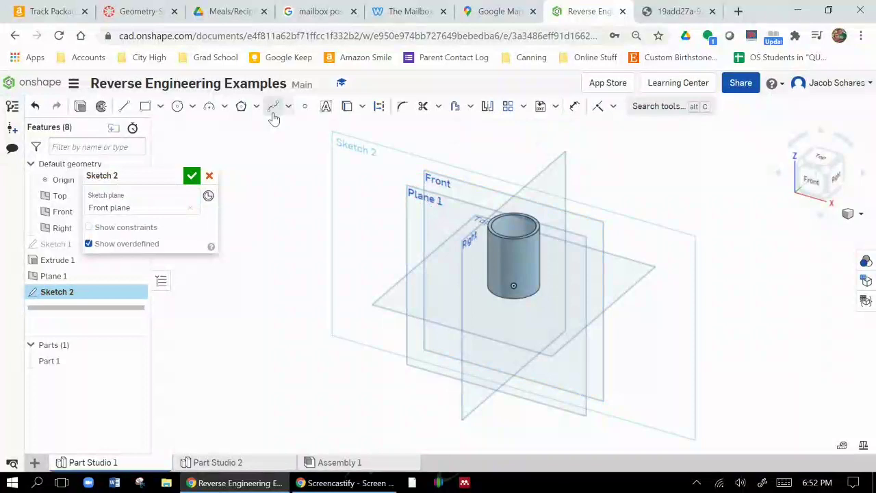
{"action": "left_click", "coordinate": [326, 106]}
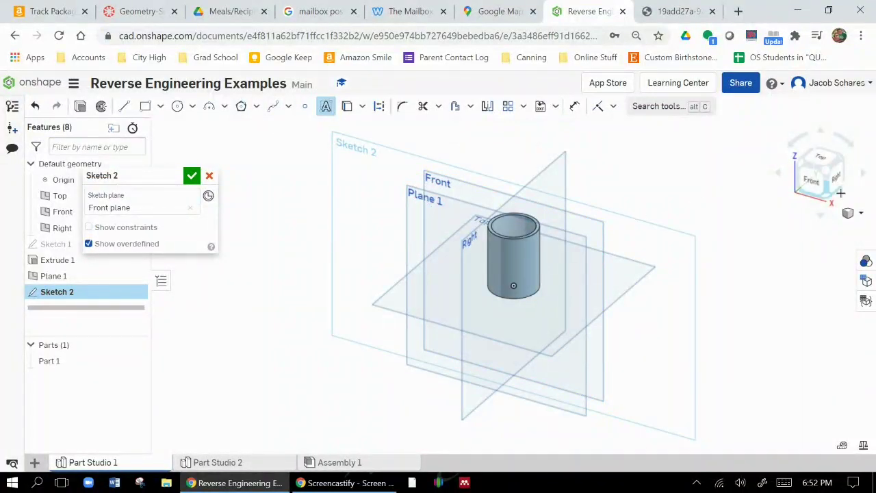
{"action": "left_click", "coordinate": [814, 179]}
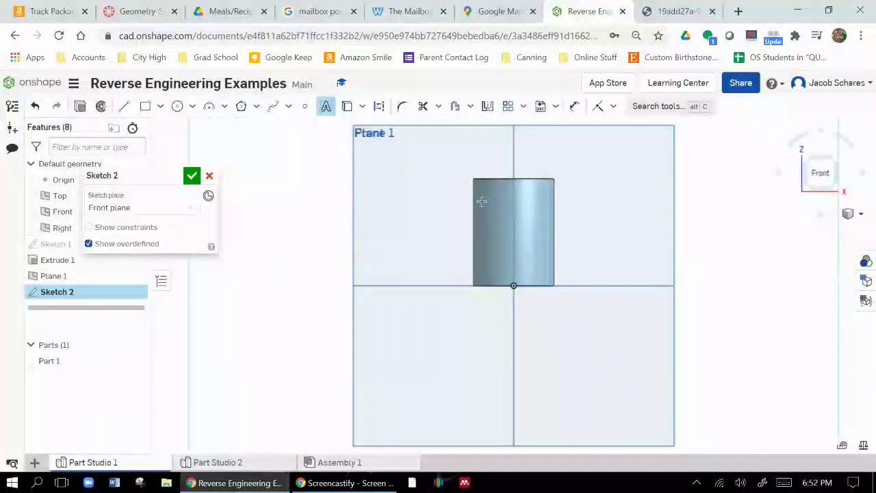
{"action": "left_click_drag", "start_coordinate": [482, 201], "coordinate": [545, 225]}
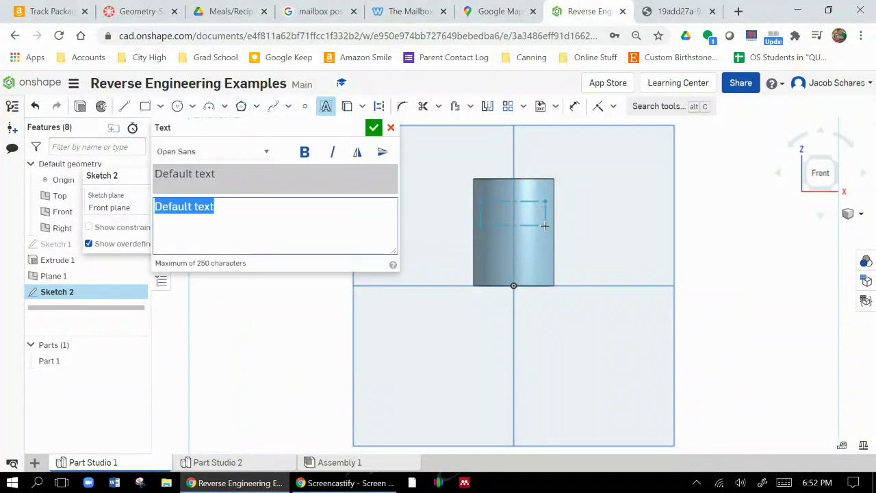
{"action": "type", "text": "Te"}
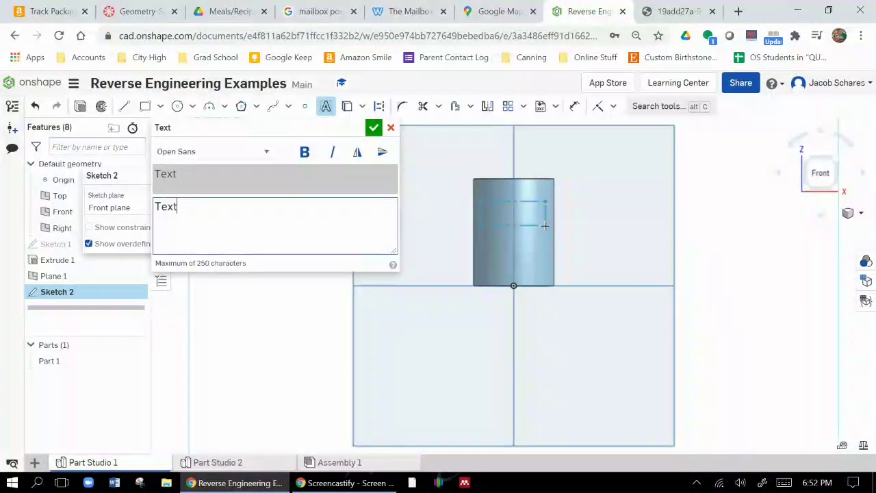
{"action": "left_click", "coordinate": [373, 127]}
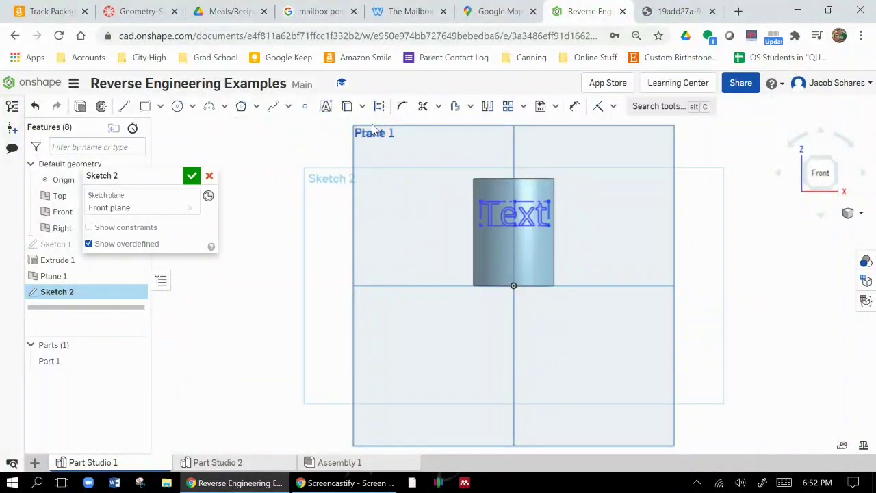
Step: Move the text sketch from the Front plane onto Plane 1 and close it
{"action": "left_click", "coordinate": [841, 157]}
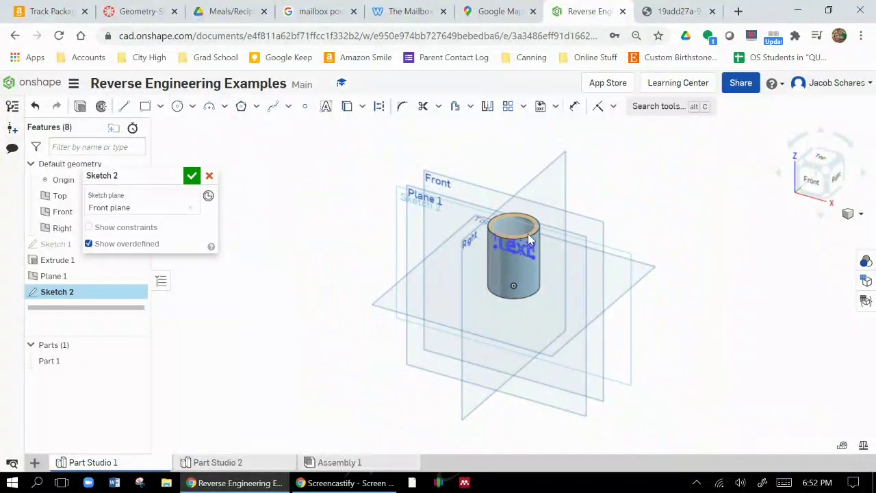
{"action": "right_click_drag", "start_coordinate": [808, 252], "coordinate": [785, 247]}
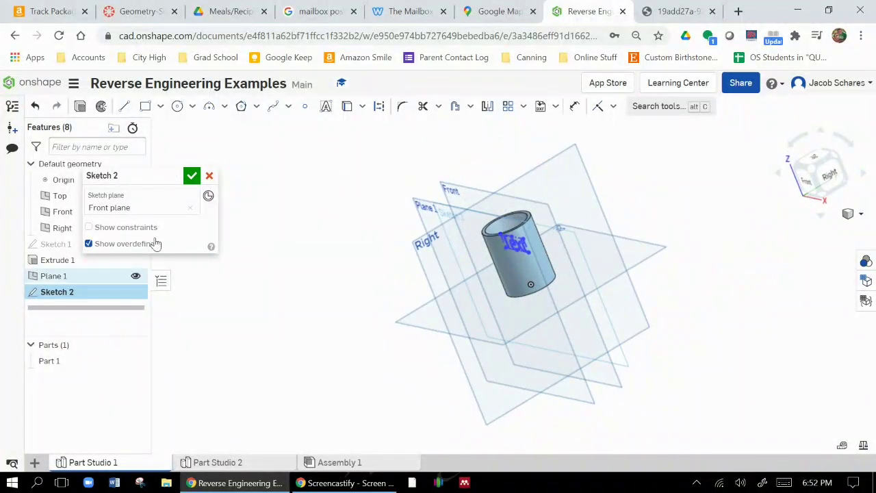
{"action": "left_click", "coordinate": [191, 208]}
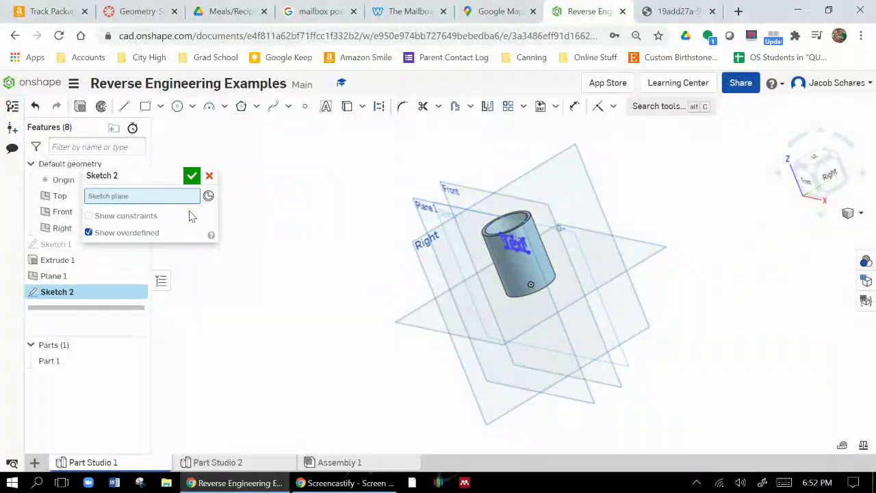
{"action": "left_click", "coordinate": [418, 207]}
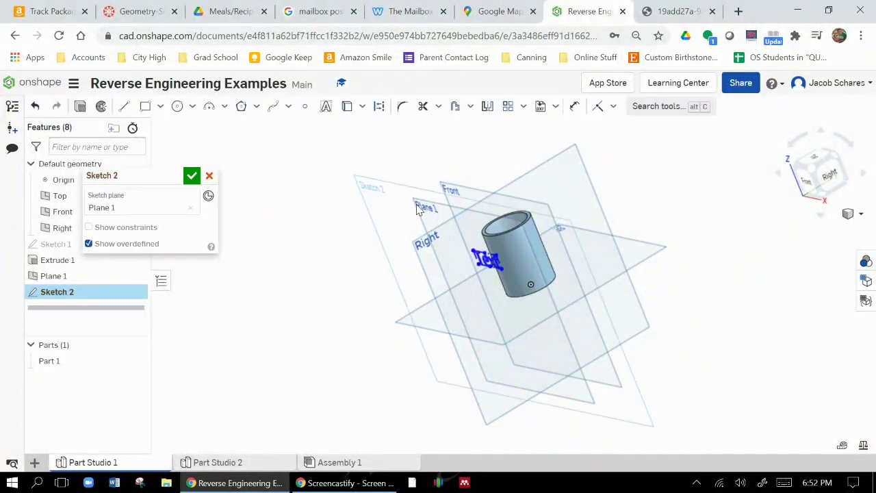
{"action": "left_click", "coordinate": [210, 176]}
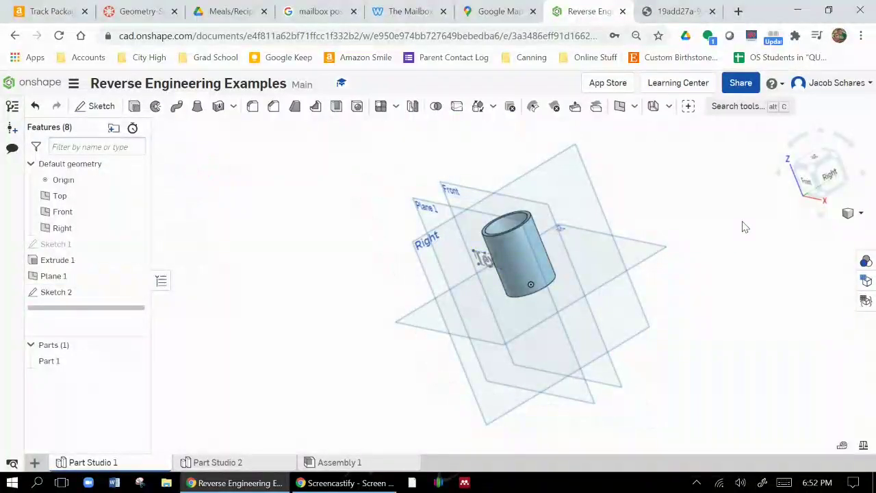
{"action": "mouse_move", "coordinate": [743, 225]}
{"action": "right_mouse_down"}
{"action": "mouse_move", "coordinate": [765, 217]}
{"action": "mouse_move", "coordinate": [761, 209]}
{"action": "right_mouse_up"}
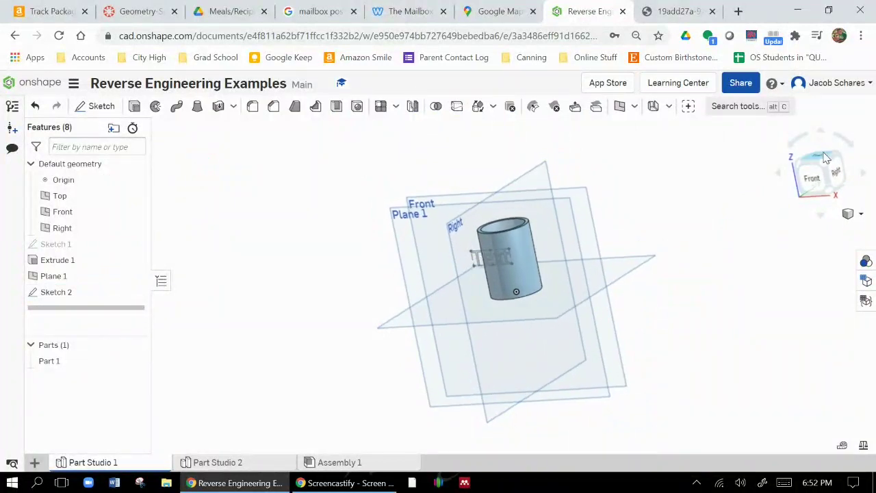
{"action": "left_click", "coordinate": [825, 163]}
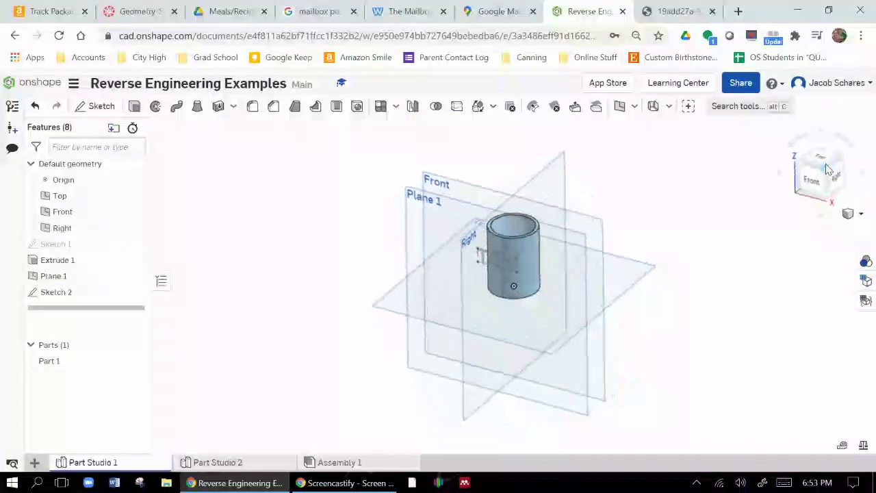
Step: Try a Remove extrude of the Text sketch into Part 1 at 0.72 in, then cancel it
{"action": "left_click", "coordinate": [136, 109]}
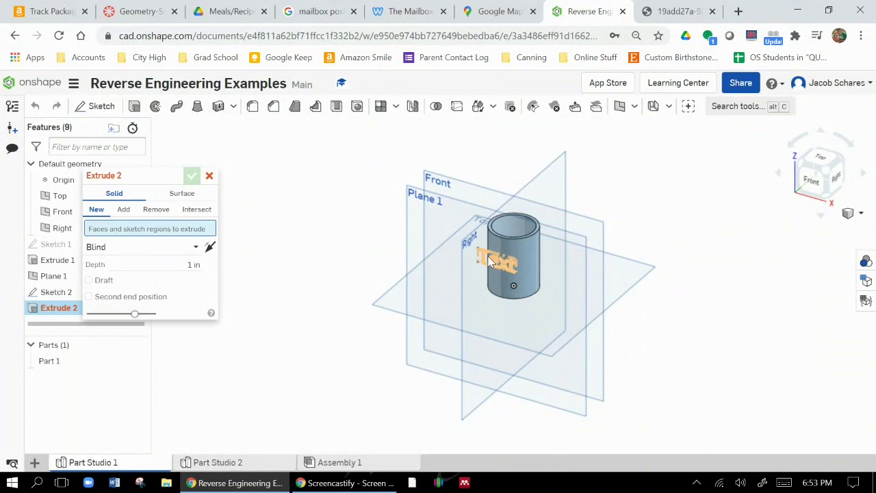
{"action": "left_click", "coordinate": [506, 258]}
{"action": "scroll", "coordinate": [522, 257], "scroll_direction": "up", "scroll_amount": 3}
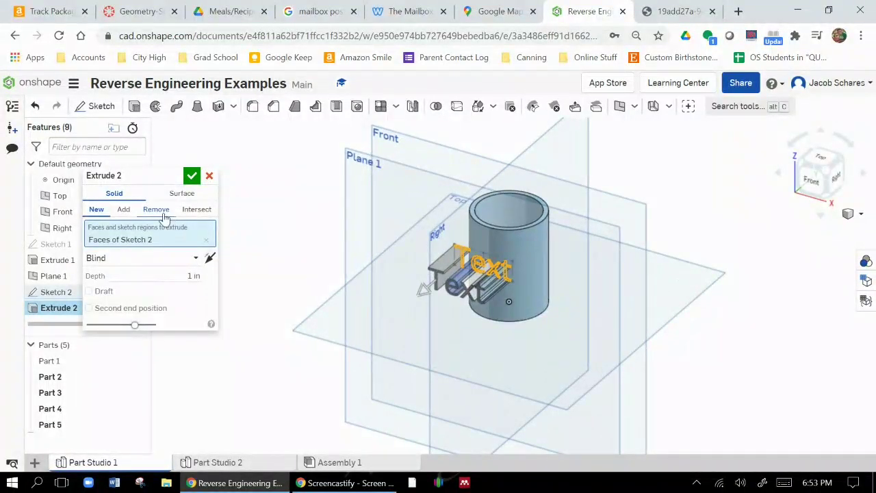
{"action": "left_click", "coordinate": [157, 209]}
{"action": "left_click", "coordinate": [516, 280]}
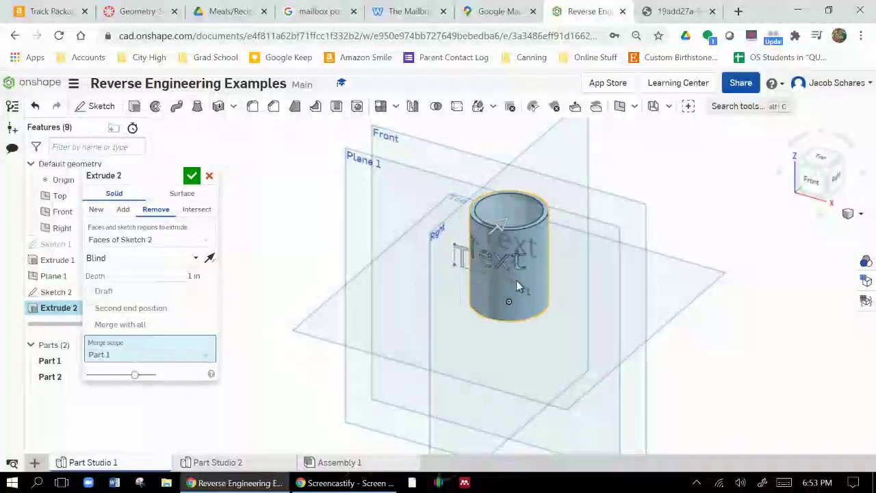
{"action": "scroll", "coordinate": [514, 280], "scroll_direction": "up", "scroll_amount": 5}
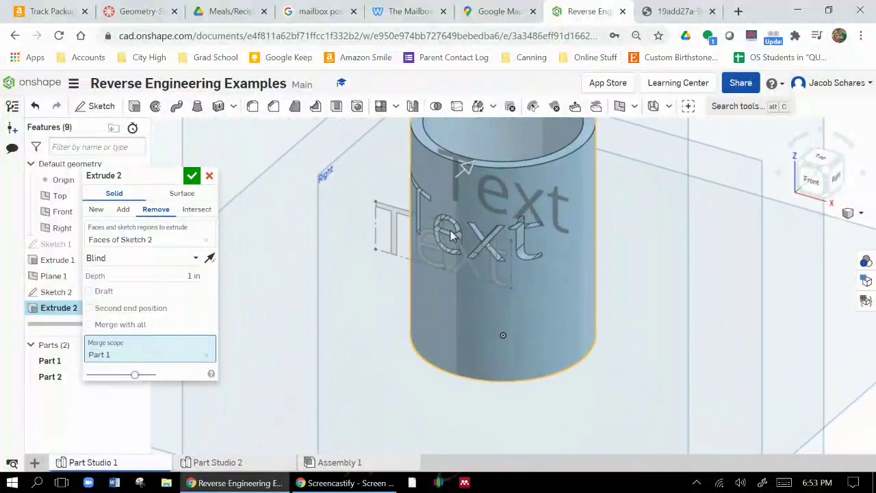
{"action": "right_click_drag", "start_coordinate": [621, 218], "coordinate": [604, 245]}
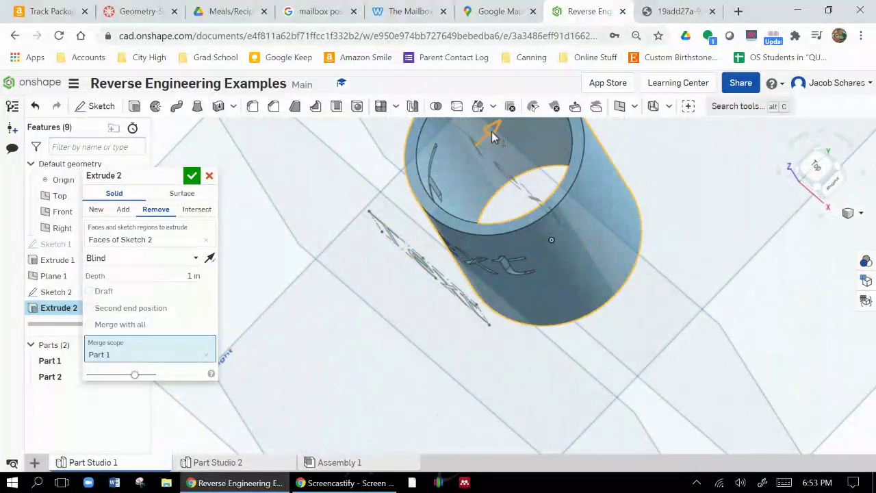
{"action": "left_click_drag", "start_coordinate": [480, 151], "coordinate": [460, 173]}
{"action": "right_click_drag", "start_coordinate": [716, 270], "coordinate": [769, 236]}
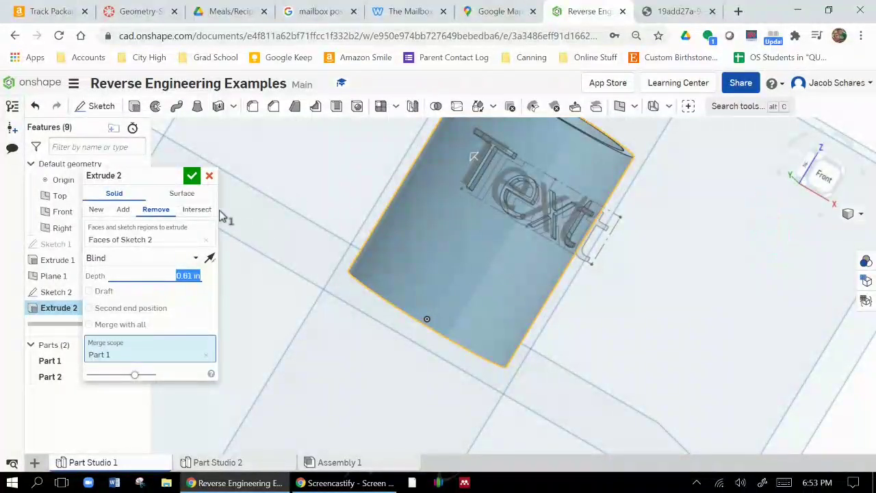
{"action": "left_click", "coordinate": [209, 177]}
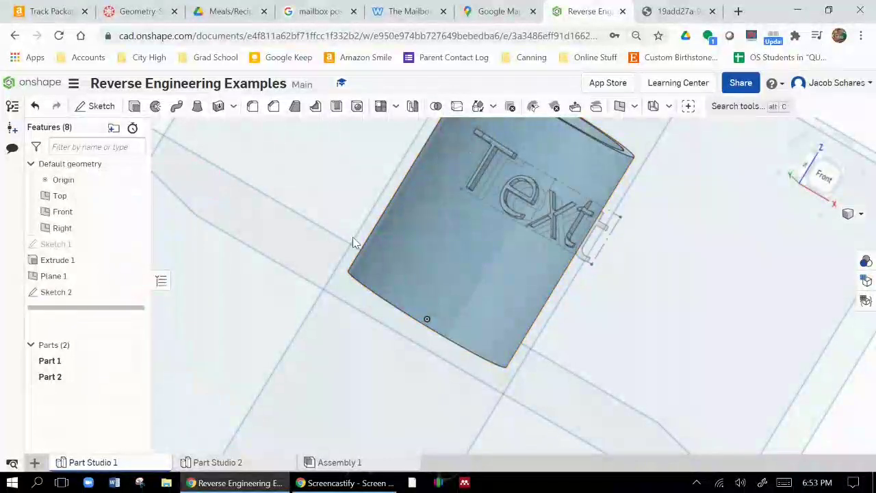
Step: Orbit the cylinder upright, zoom in, and open the Transform/Wrap feature list
{"action": "right_click_drag", "start_coordinate": [691, 223], "coordinate": [640, 231]}
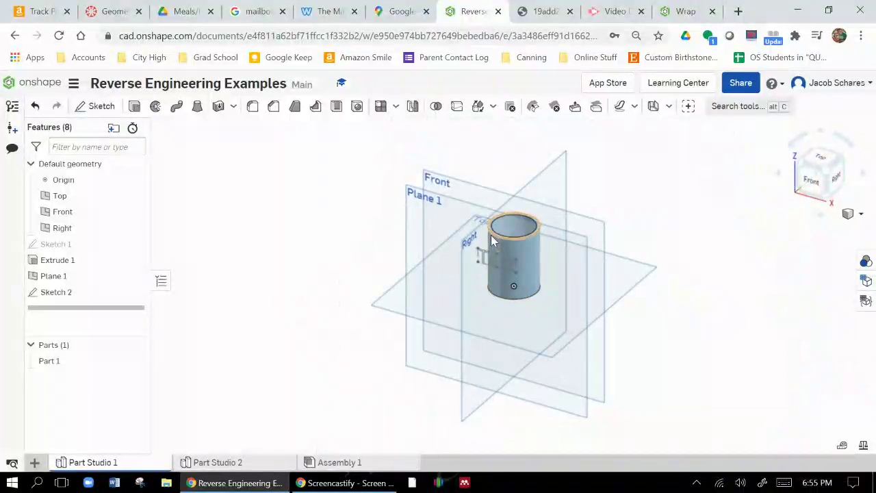
{"action": "scroll", "coordinate": [491, 235], "scroll_direction": "up", "scroll_amount": 5}
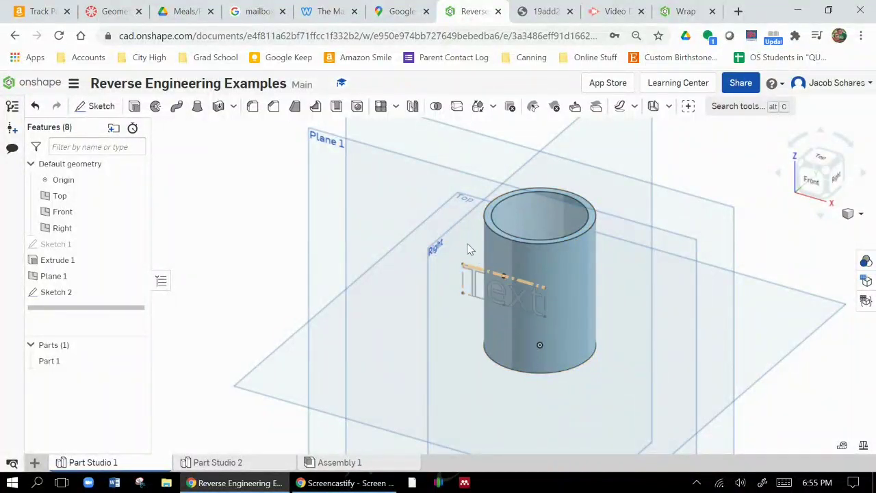
{"action": "left_click", "coordinate": [494, 112]}
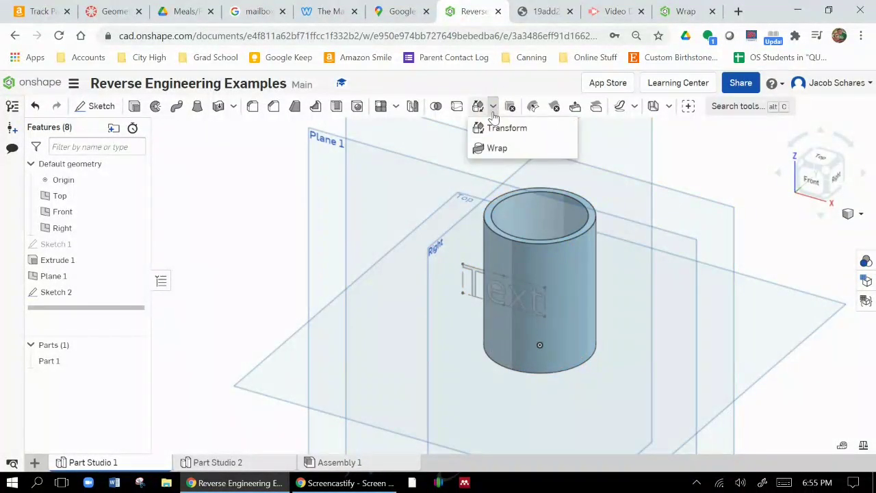
Step: Wrap the Sketch 2 text faces onto the cylinder's outer face and inspect the preview
{"action": "left_click", "coordinate": [486, 151]}
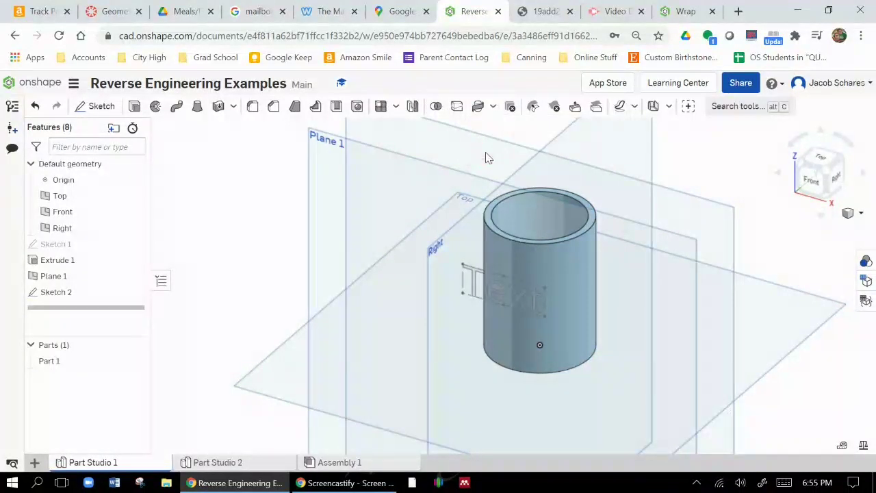
{"action": "left_click", "coordinate": [474, 281]}
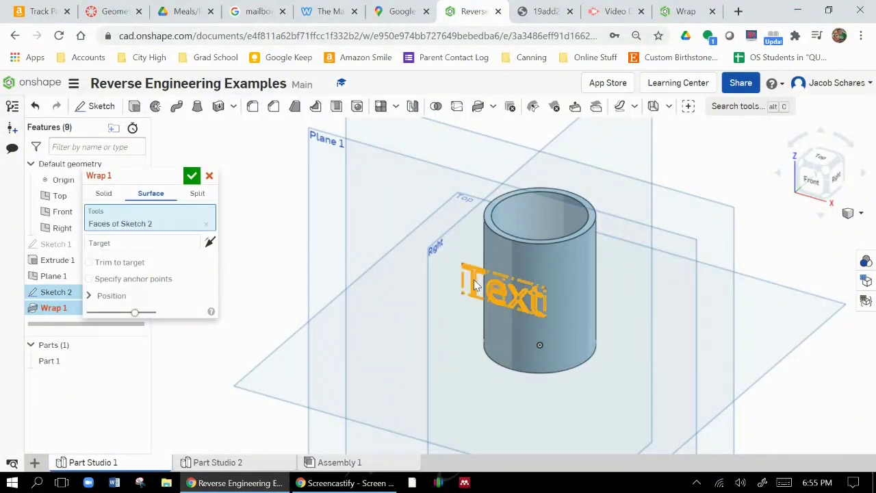
{"action": "left_click", "coordinate": [165, 243]}
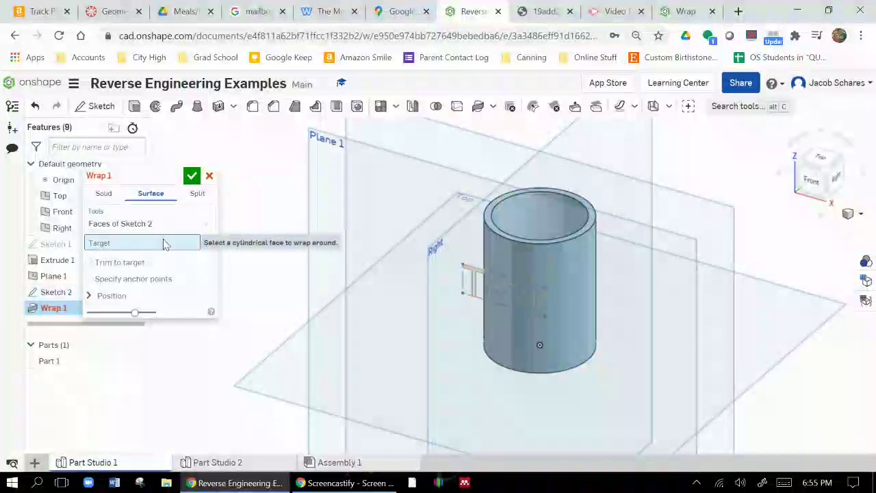
{"action": "left_click", "coordinate": [492, 248]}
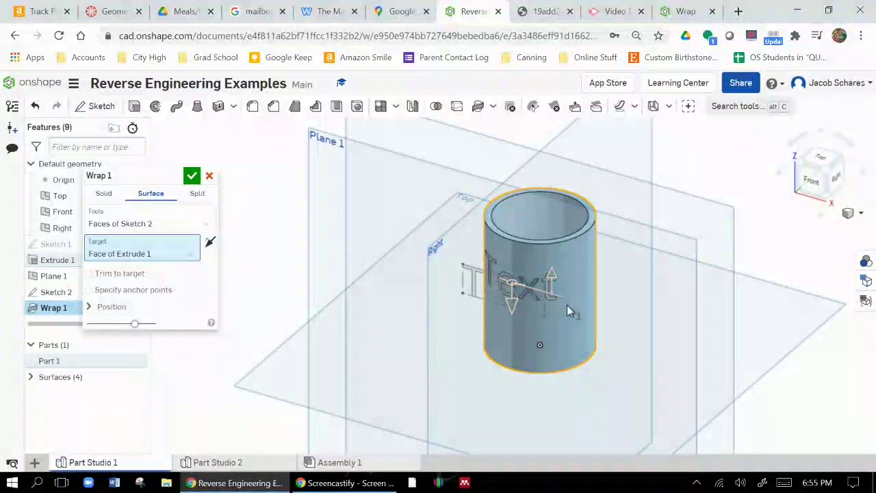
{"action": "right_click_drag", "start_coordinate": [681, 291], "coordinate": [552, 283]}
{"action": "scroll", "coordinate": [541, 265], "scroll_direction": "up", "scroll_amount": 5}
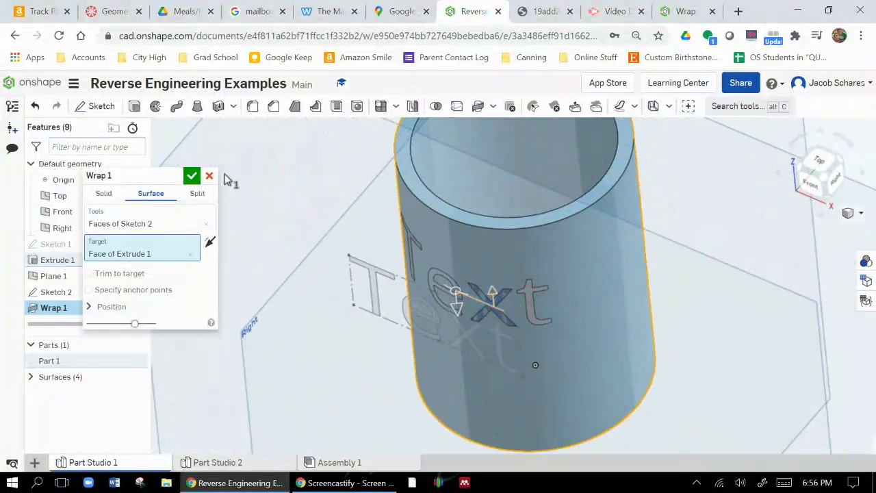
Step: Preview the wrap as Solid, Remove, Surface and Split, then return to Solid
{"action": "left_click", "coordinate": [103, 194]}
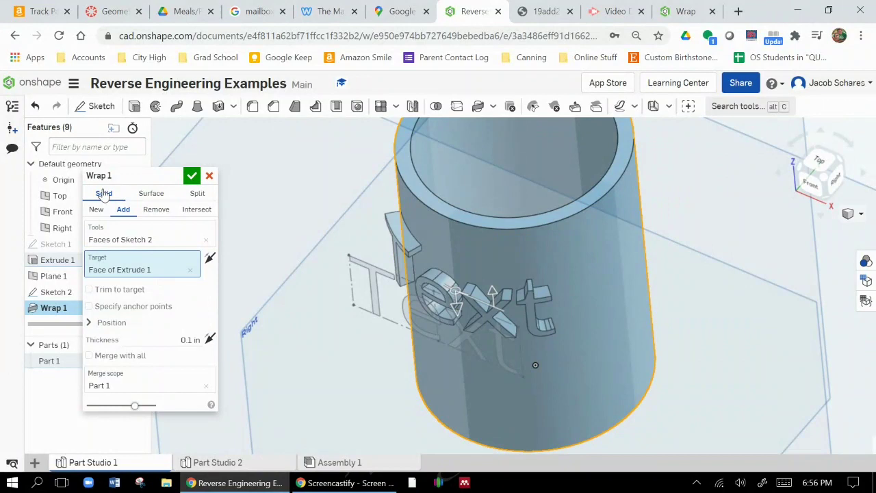
{"action": "right_click_drag", "start_coordinate": [254, 264], "coordinate": [268, 256]}
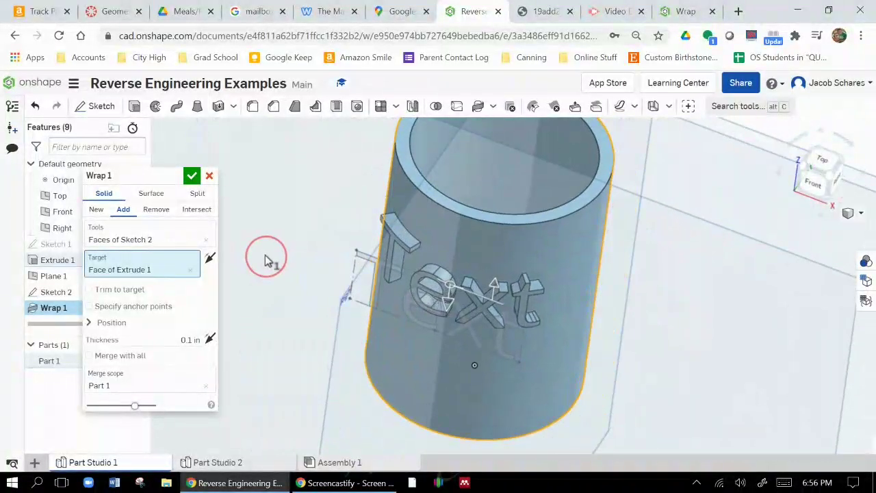
{"action": "left_click", "coordinate": [156, 210]}
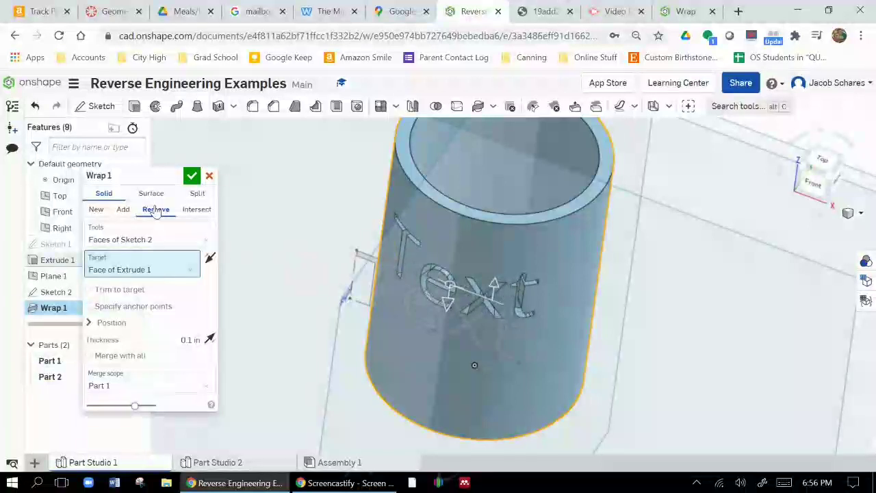
{"action": "left_click", "coordinate": [151, 196]}
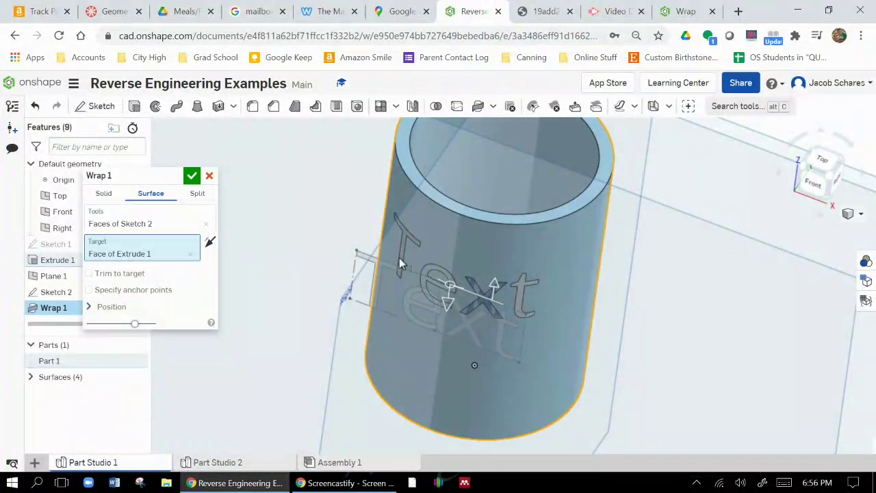
{"action": "left_click", "coordinate": [198, 198]}
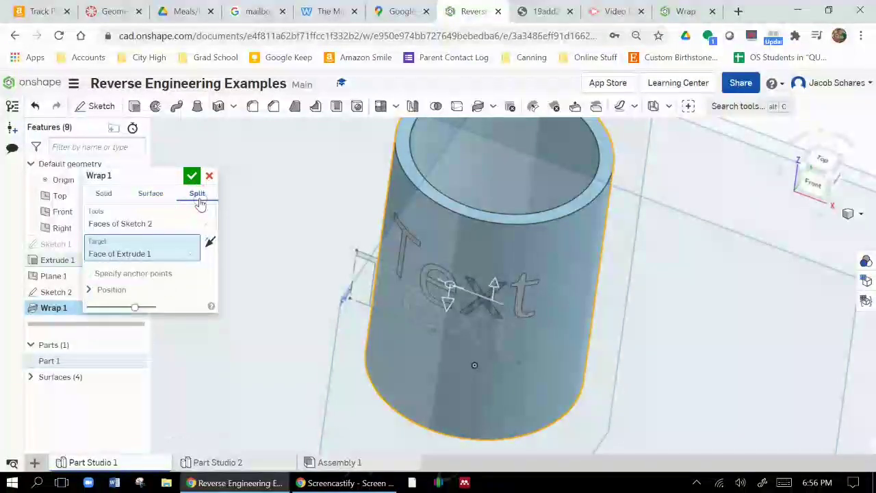
{"action": "left_click", "coordinate": [103, 196]}
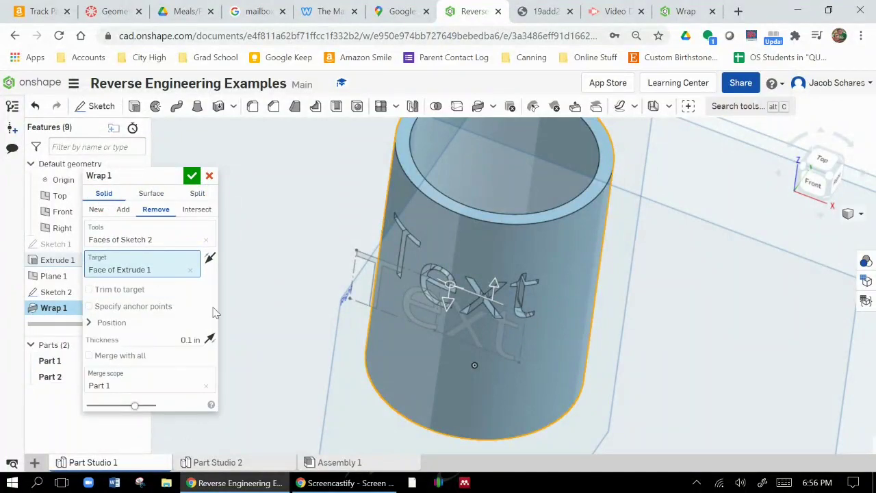
Step: Make the wrap a solid Add with 0.01 in thickness and accept Wrap 1
{"action": "left_click", "coordinate": [125, 214]}
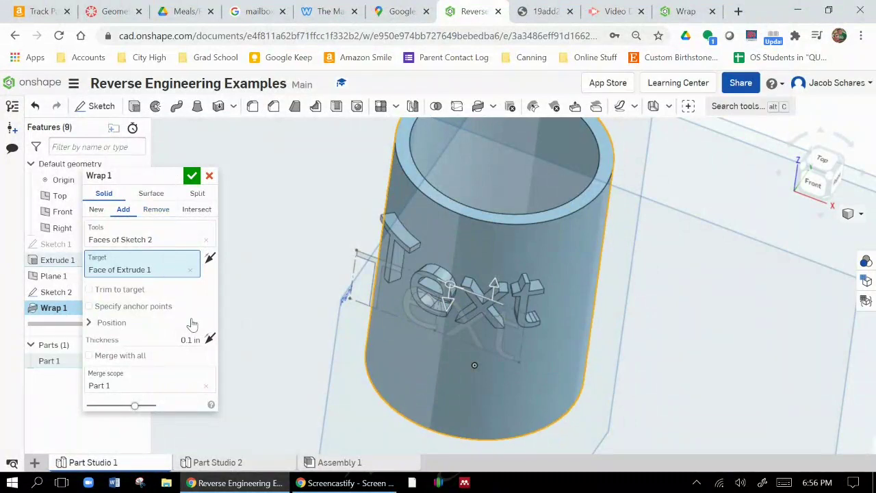
{"action": "left_click", "coordinate": [191, 339]}
{"action": "key", "text": "Left"}
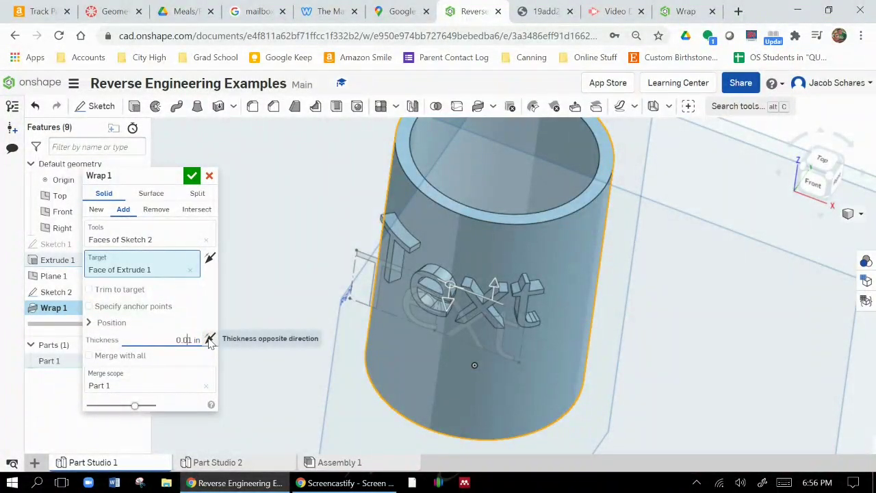
{"action": "key", "text": "Return"}
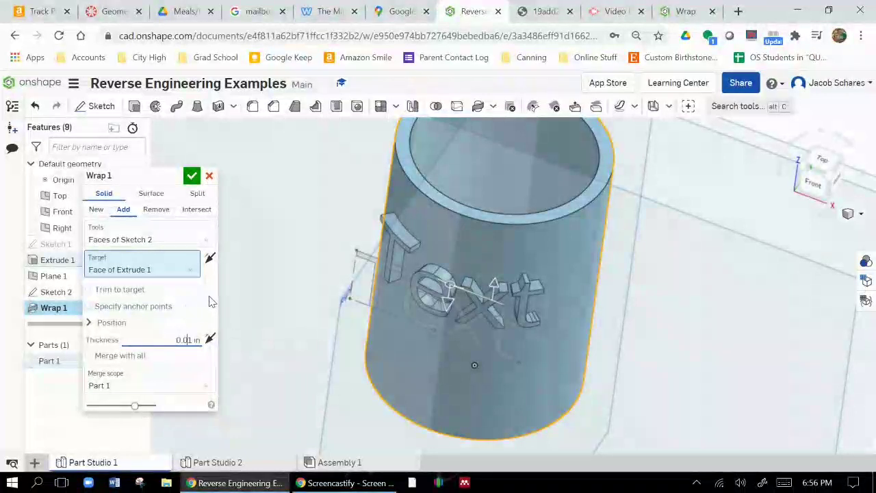
{"action": "left_click", "coordinate": [192, 177]}
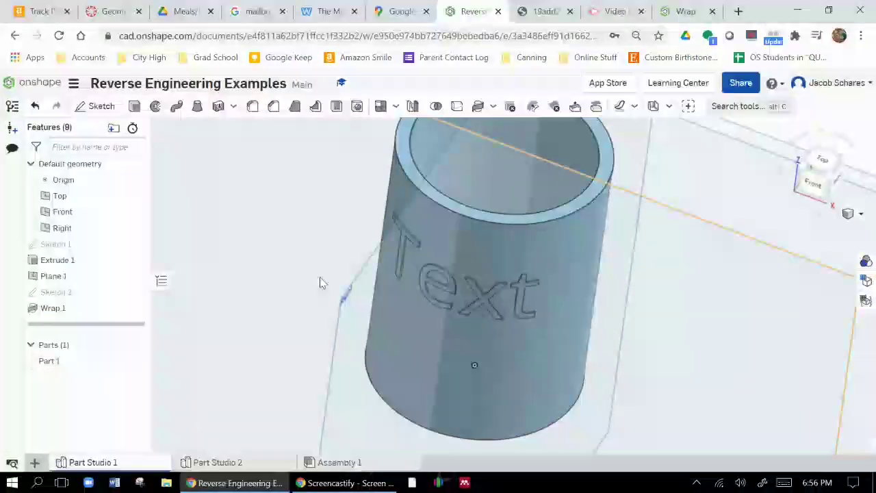
Step: Give the Wrap 1 feature a black appearance so the lettering shows in black
{"action": "right_click", "coordinate": [72, 308]}
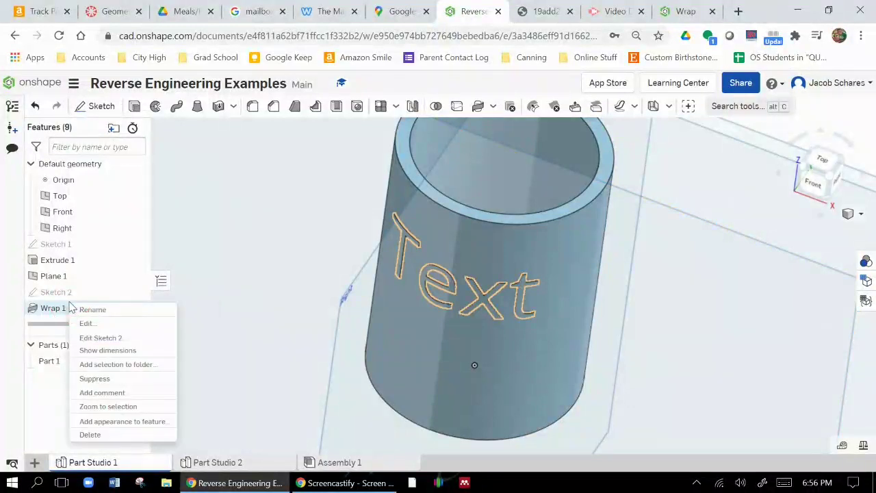
{"action": "left_click", "coordinate": [112, 423]}
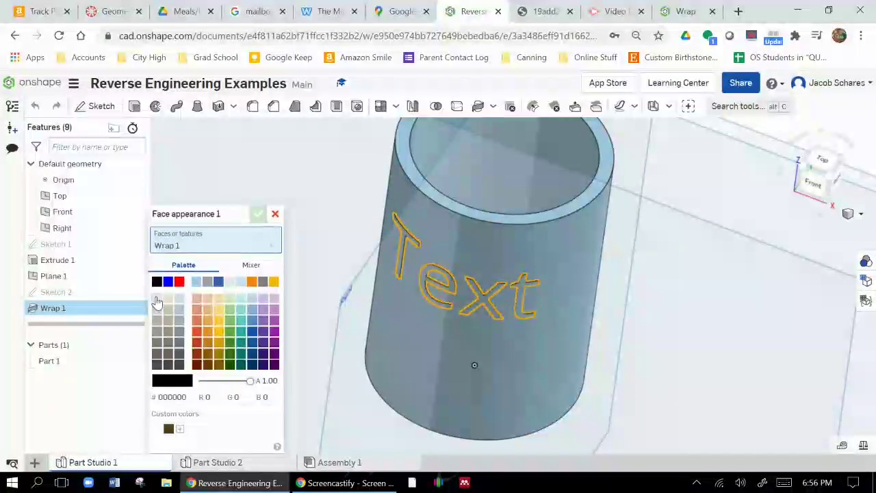
{"action": "left_click", "coordinate": [257, 214]}
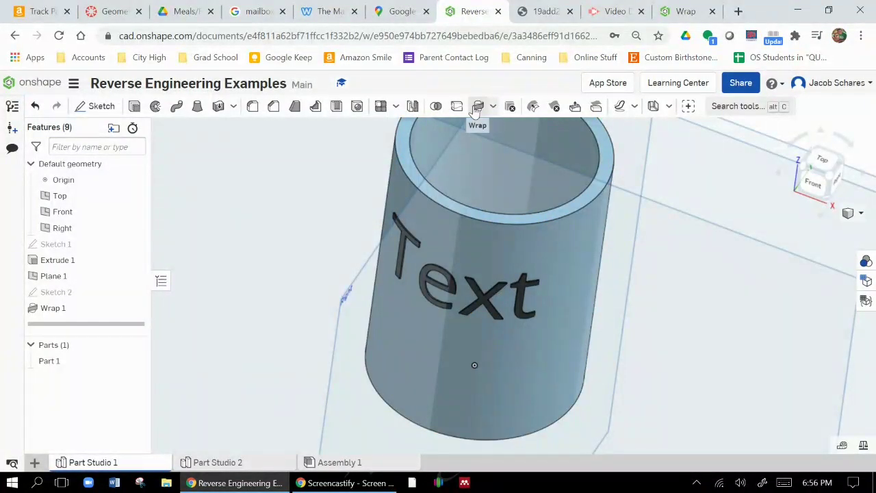
{"action": "mouse_move", "coordinate": [475, 112]}
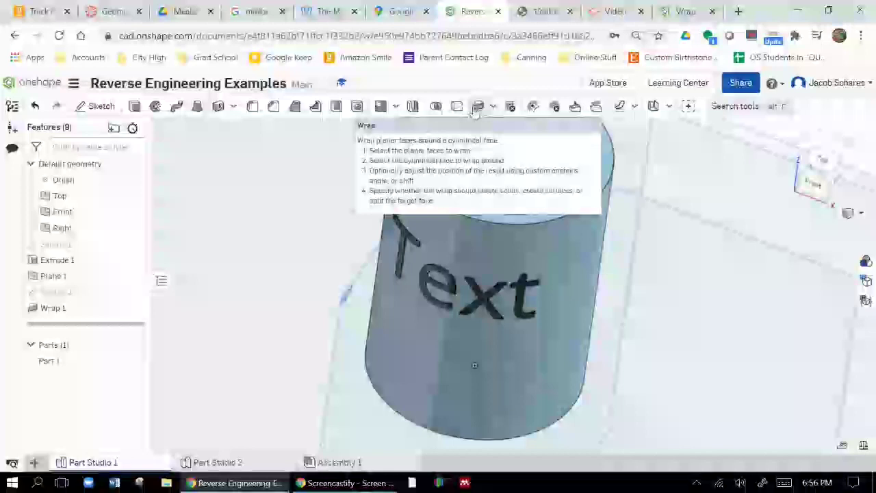